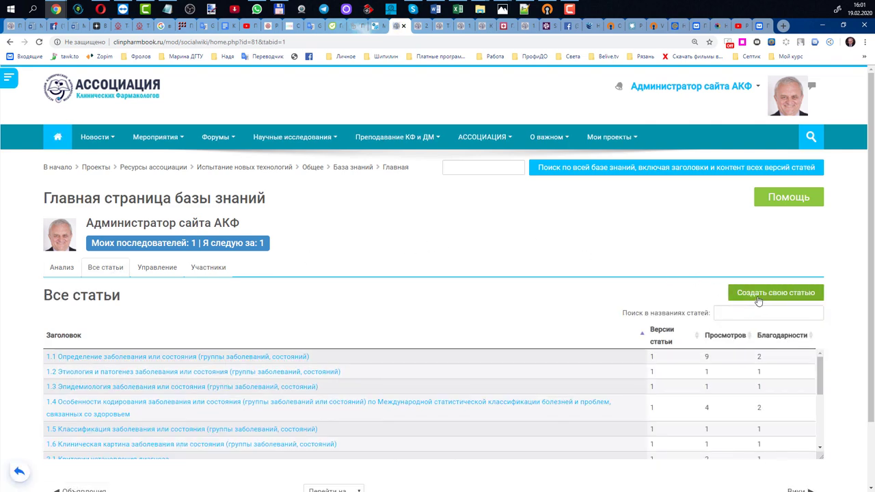
Start a new article of your own from the knowledge base's list of all articles.
scroll(615, 287, "down", 1)
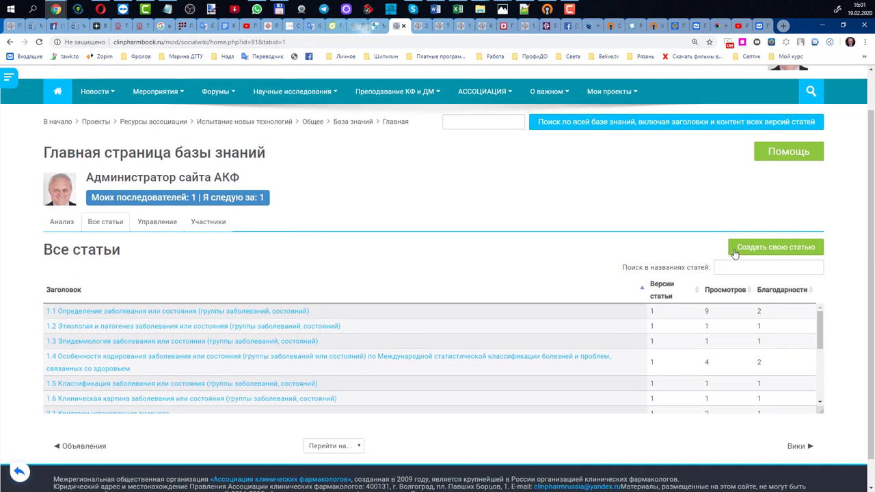
left_click(738, 251)
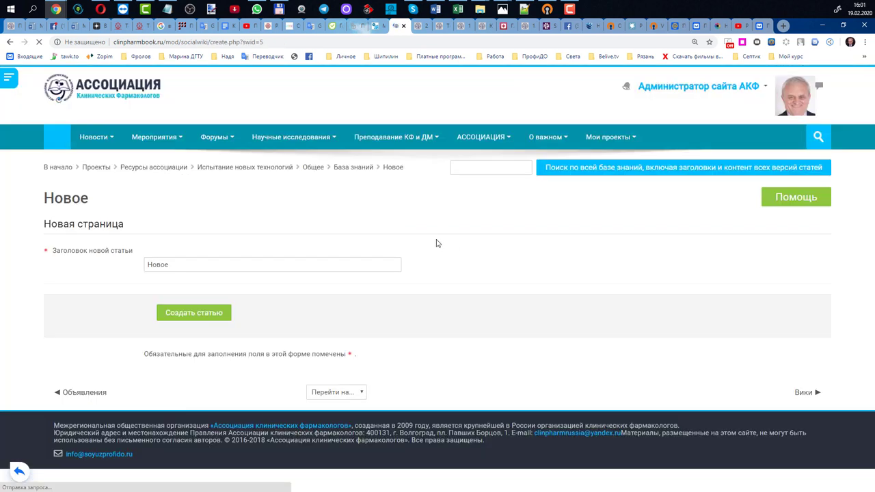
left_click(190, 265)
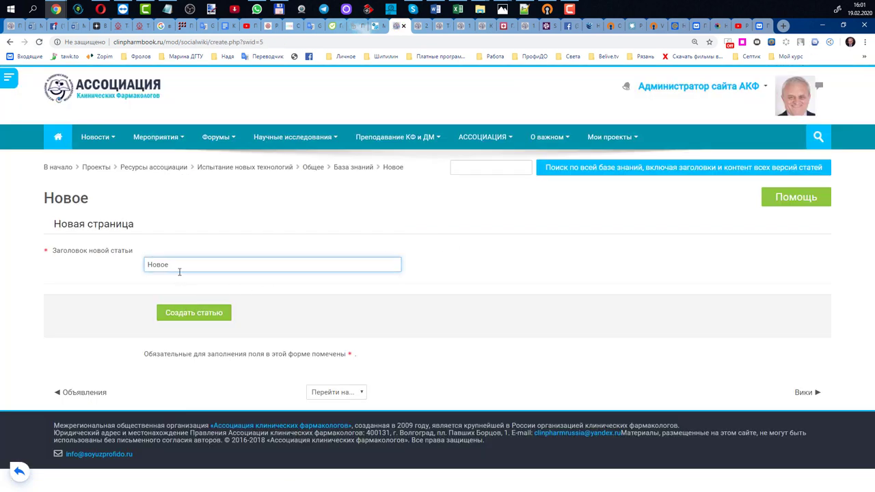
Switch to the Word document КР62 от авторов.doc and copy the heading "2.9. Иные диагностические исследования".
key("alt+Tab")
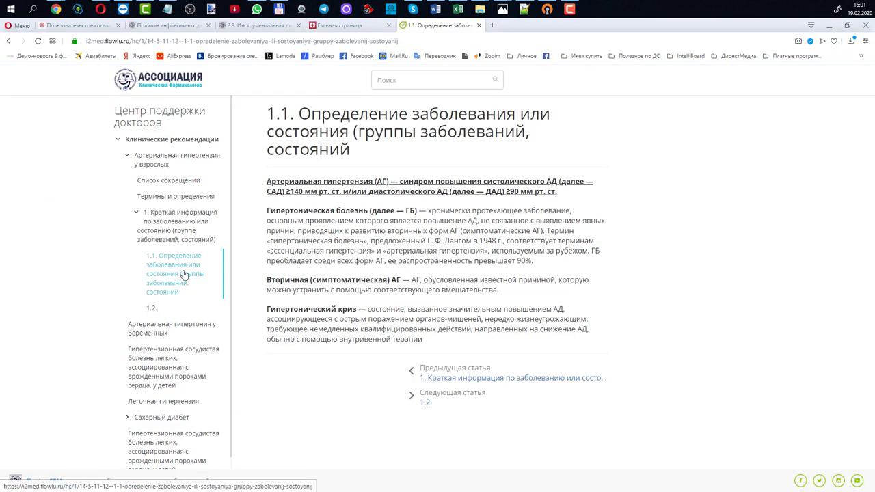
key("alt+Tab")
key("ctrl+Tab")
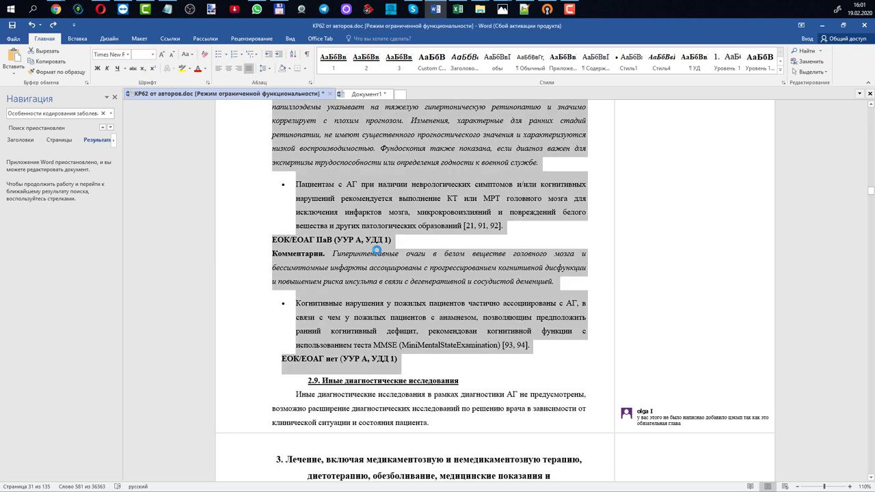
left_click_drag(460, 380, 308, 381)
key("ctrl+c")
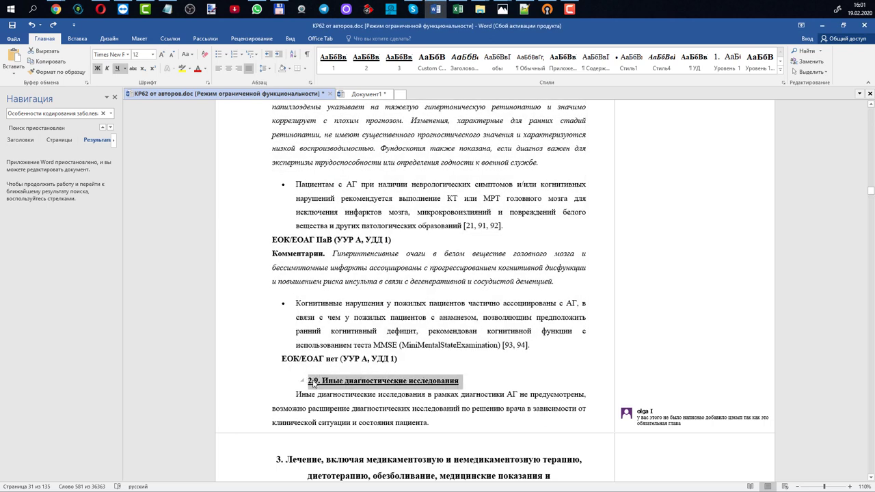
Back in Chrome, replace the new article's title with "2.9. Иные диагностические исследования" and create the article.
key("alt+Tab")
key("alt+Tab")
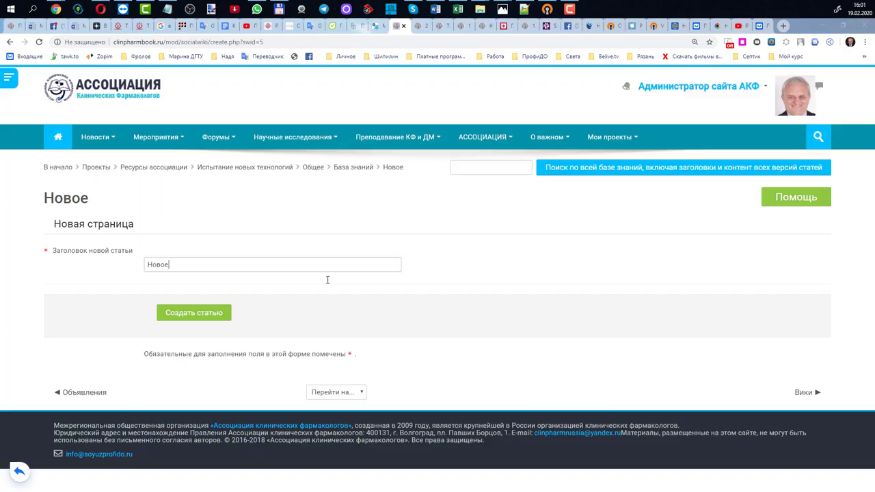
double_click(153, 264)
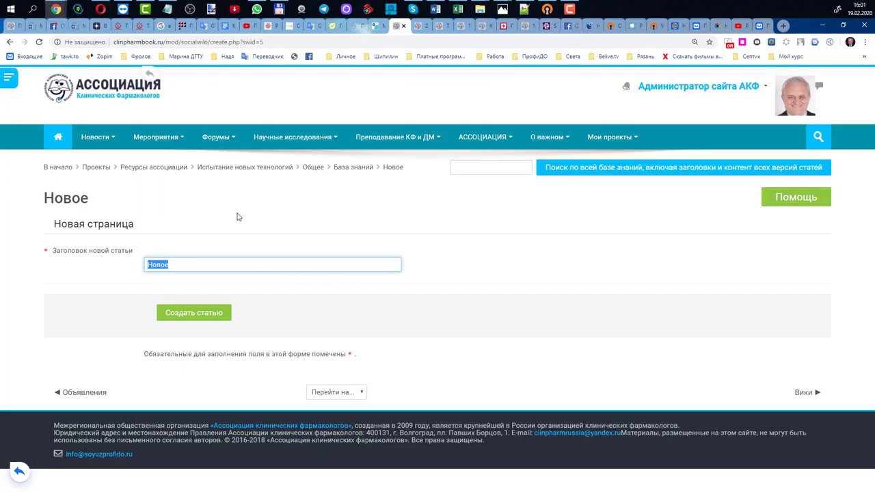
key("ctrl+v")
left_click(211, 313)
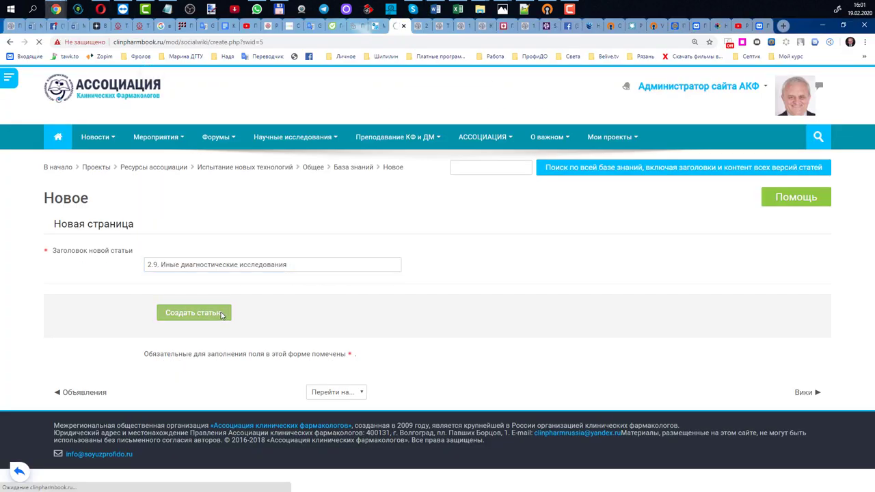
In the Word document, copy the paragraph under heading 2.9 for the article body.
scroll(229, 313, "down", 1)
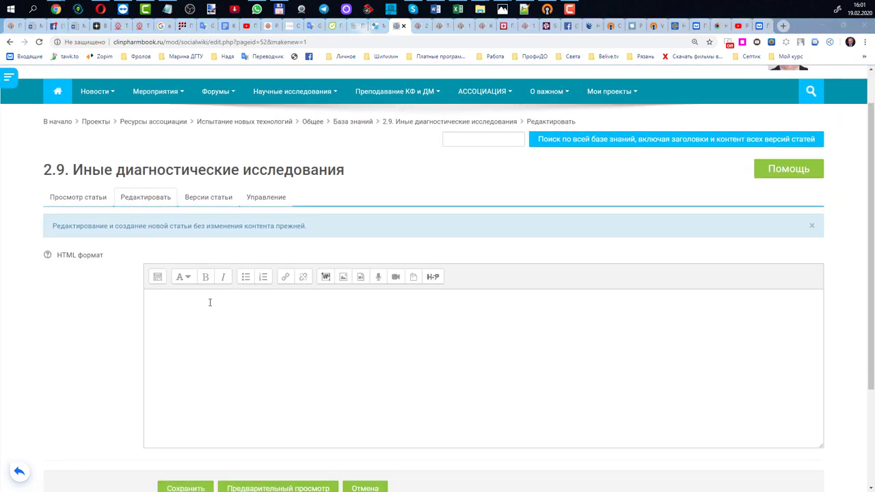
key("alt+Tab")
key("alt+Tab")
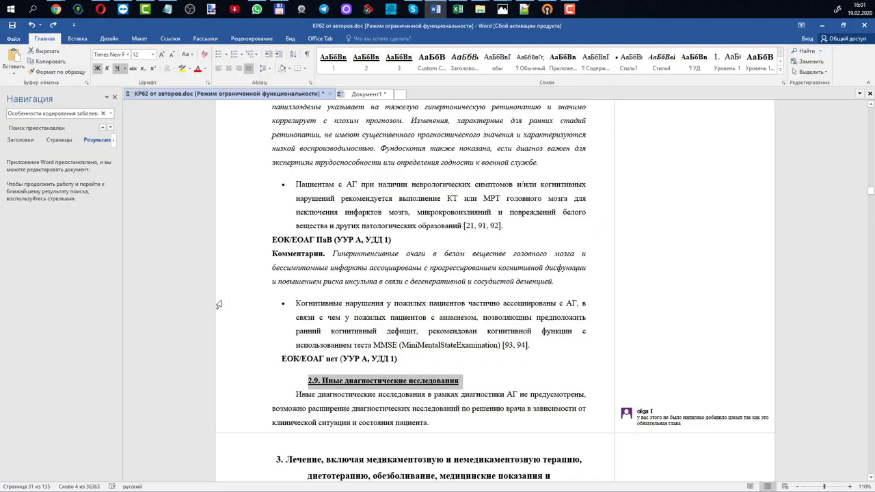
scroll(304, 274, "down", 3)
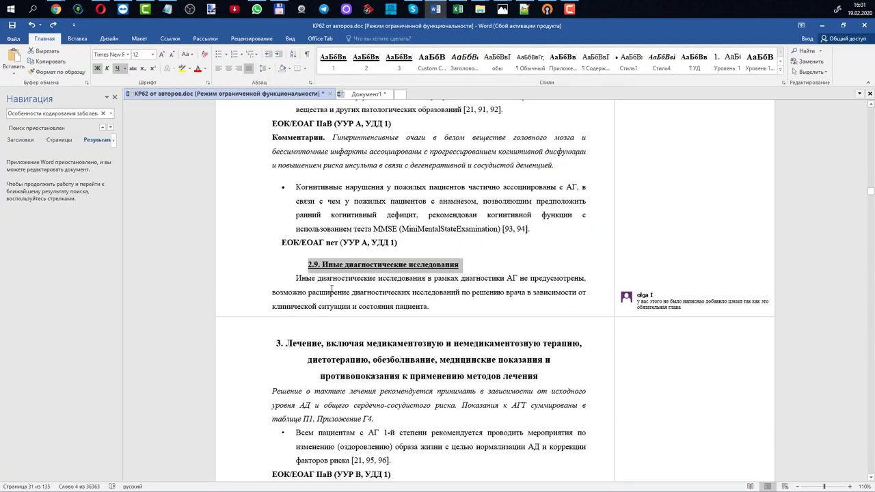
left_click_drag(332, 288, 423, 309)
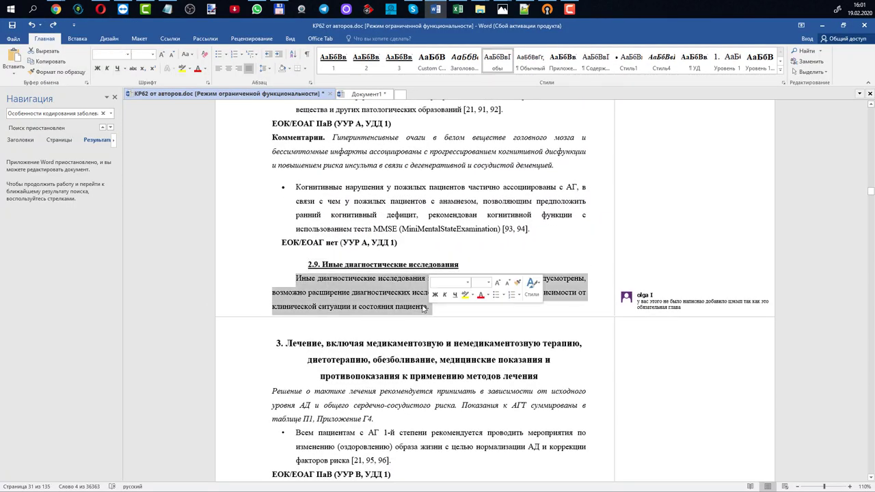
key("ctrl+c")
key("alt+Tab")
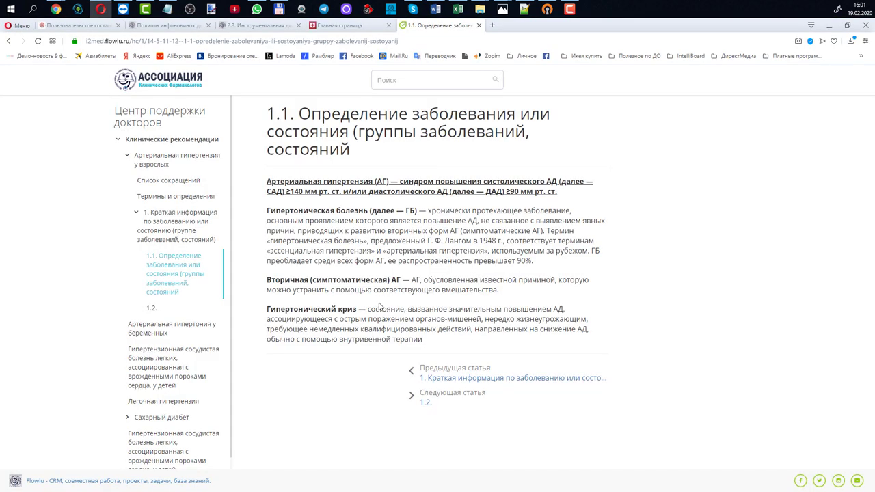
key("alt+Tab")
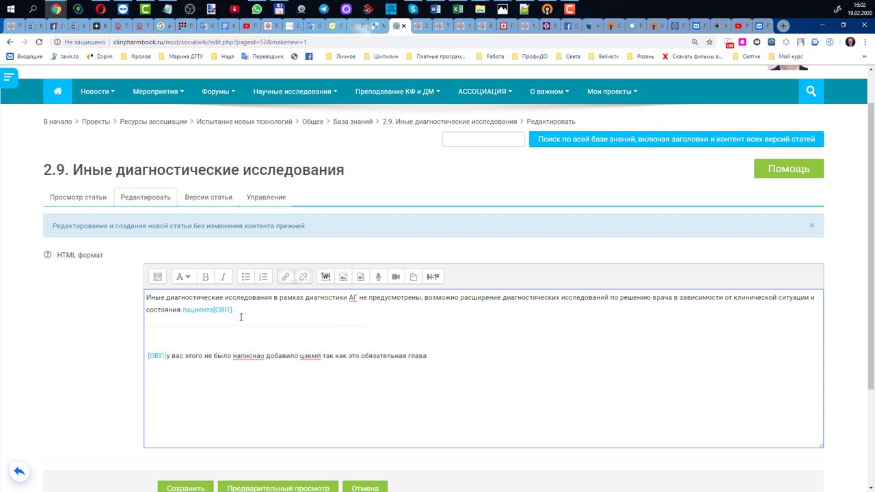
left_click_drag(499, 384, 142, 295)
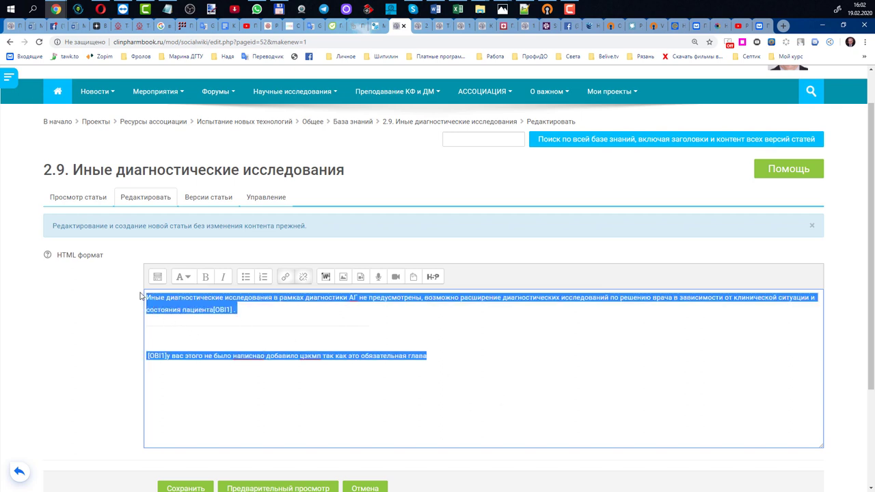
key("BackSpace")
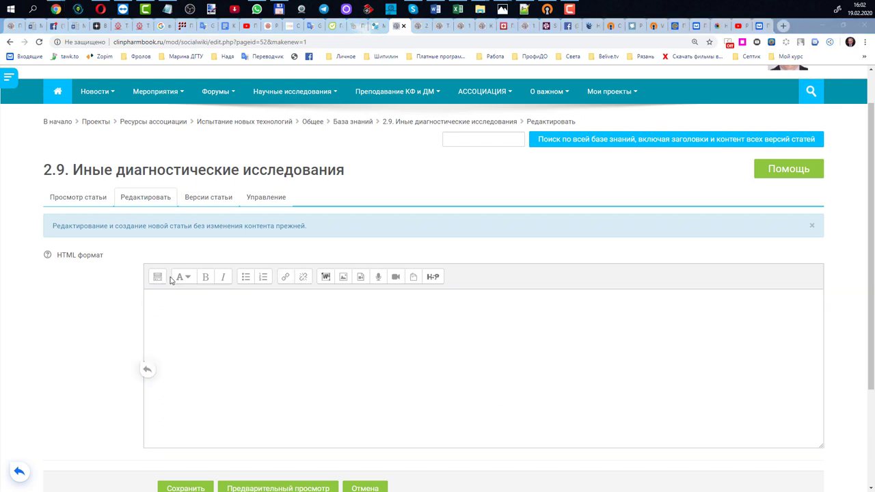
Replace the Notepad text with the copied paragraph to strip its formatting, and paste that plain text into the article body in Chrome.
key("alt+Tab")
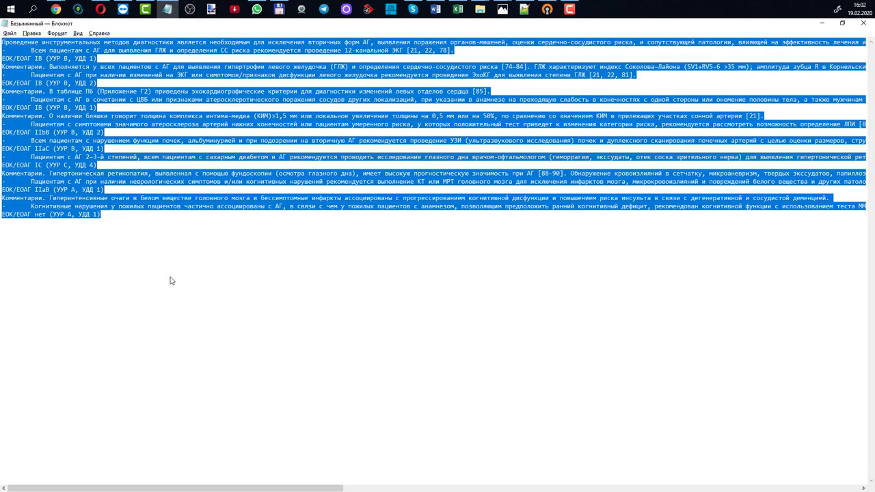
key("ctrl+v")
key("ctrl+a")
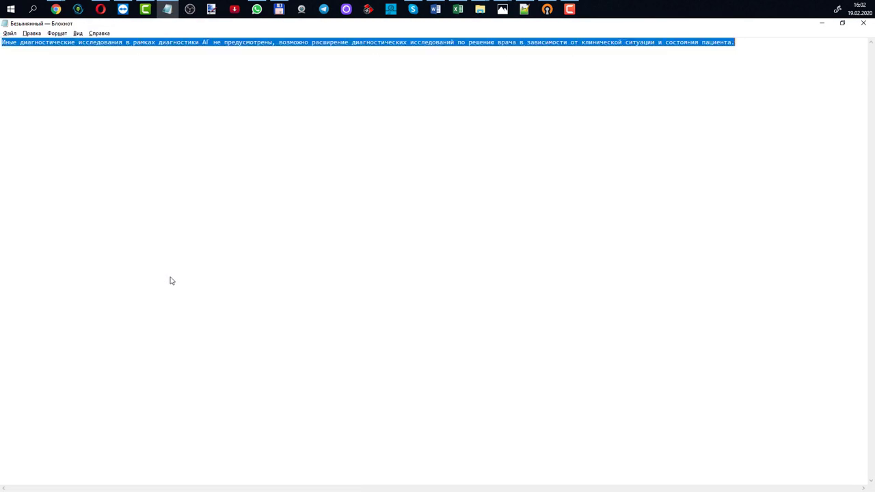
key("ctrl+c")
key("alt+Tab")
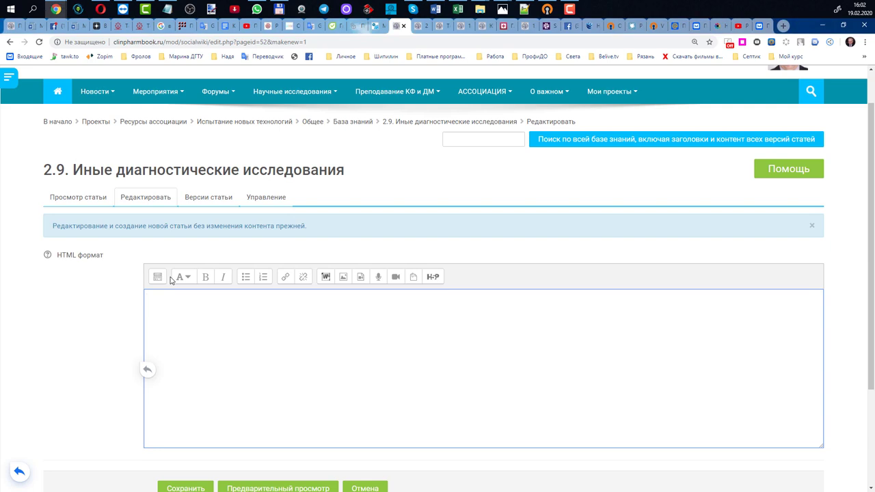
key("ctrl+v")
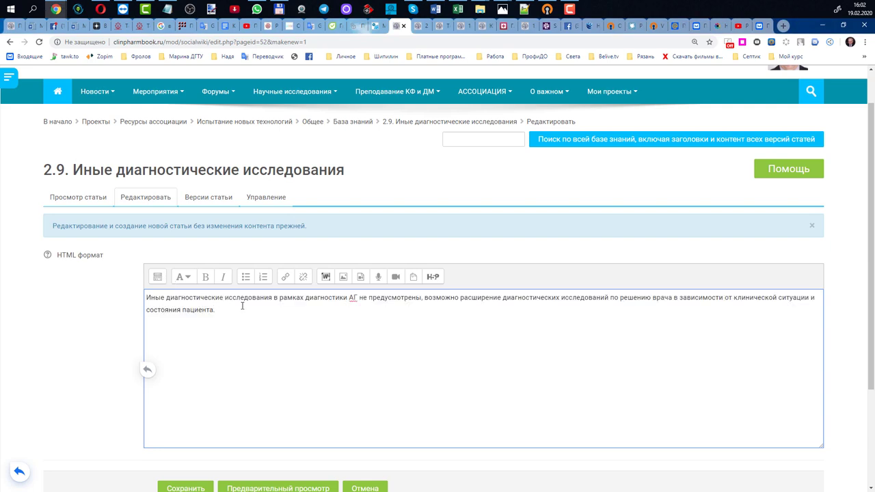
Copy the "Источник" link from Документ1 in Word and insert it below the paragraph in the article body.
key("alt+Tab")
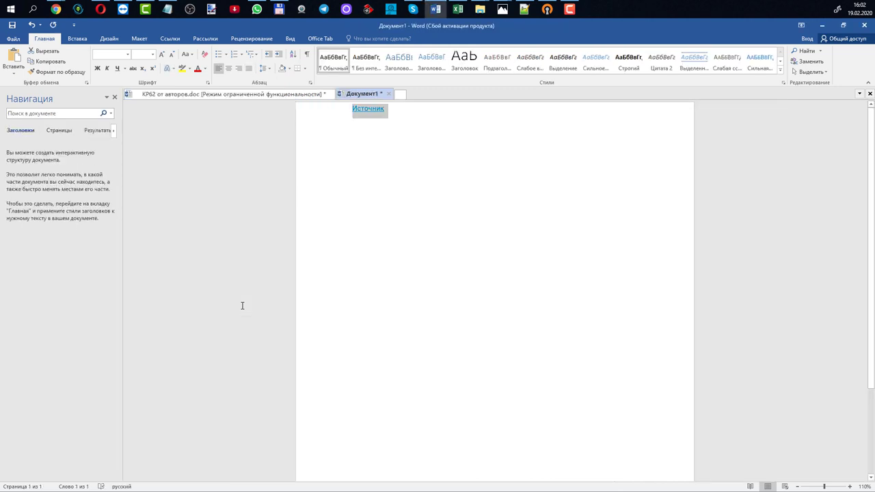
key("ctrl+c")
key("alt+Tab")
key("ctrl+v")
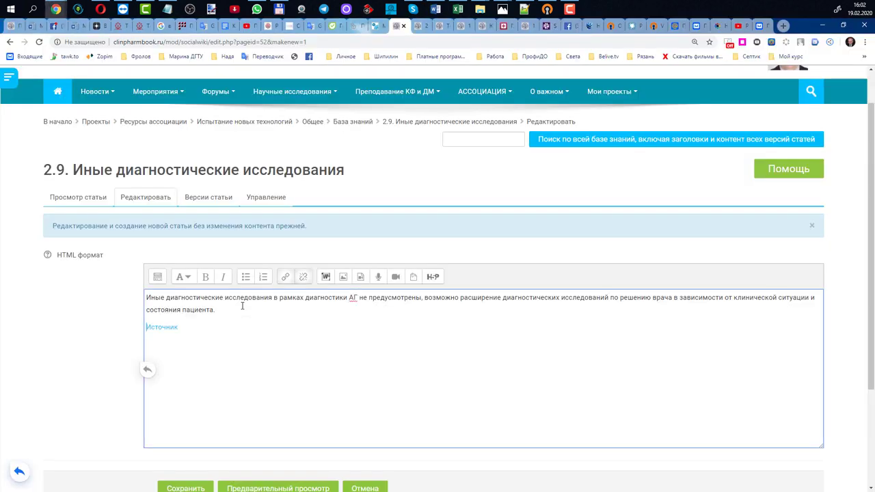
Review the article text with its source link and save the article.
scroll(255, 313, "down", 1)
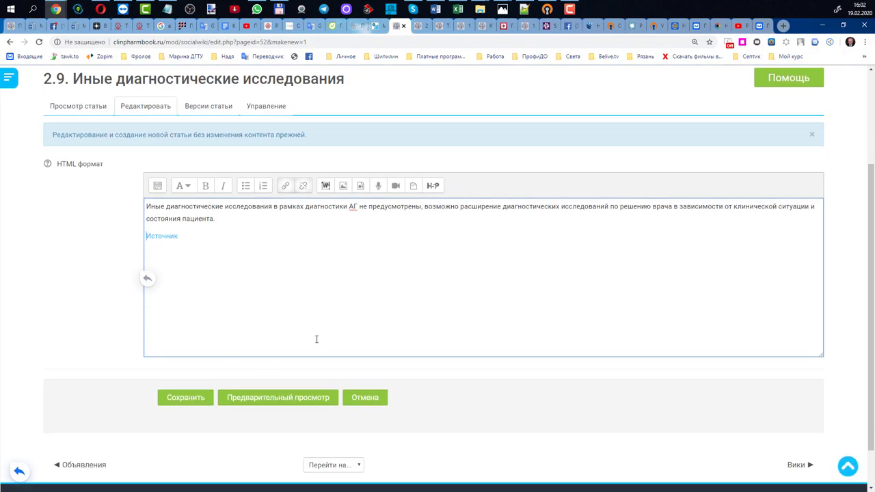
scroll(316, 340, "up", 2)
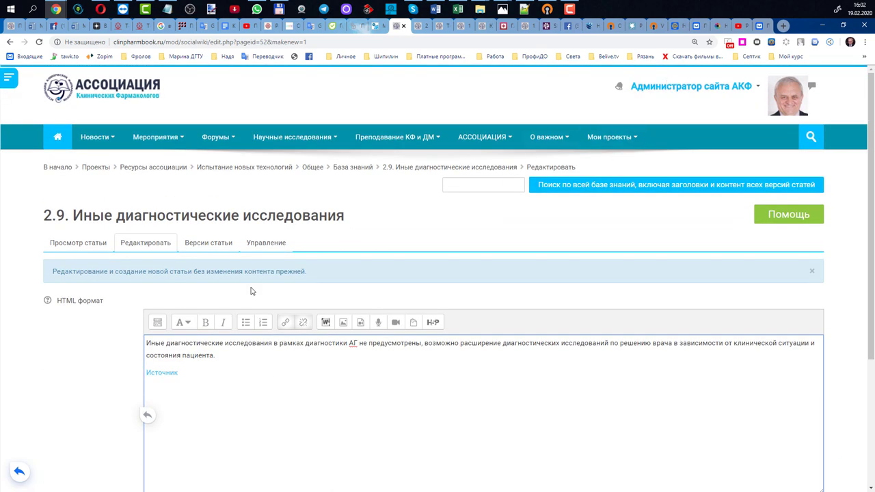
scroll(253, 292, "down", 1)
left_click(189, 444)
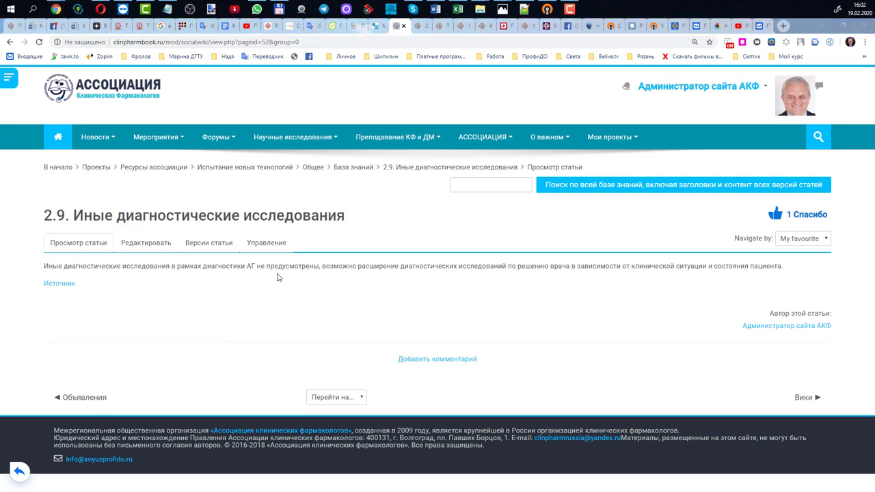
Switch to Opera and go from article 2.8's versions page to the knowledge base home page.
key("alt+Tab")
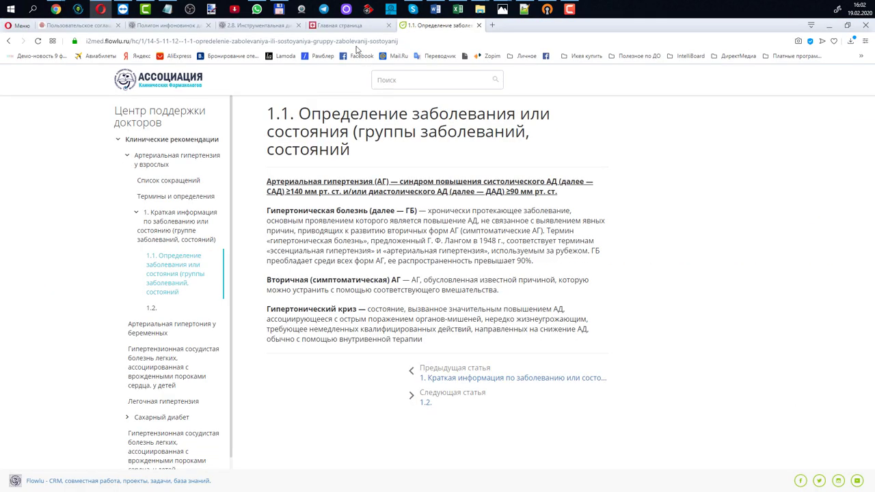
left_click(263, 25)
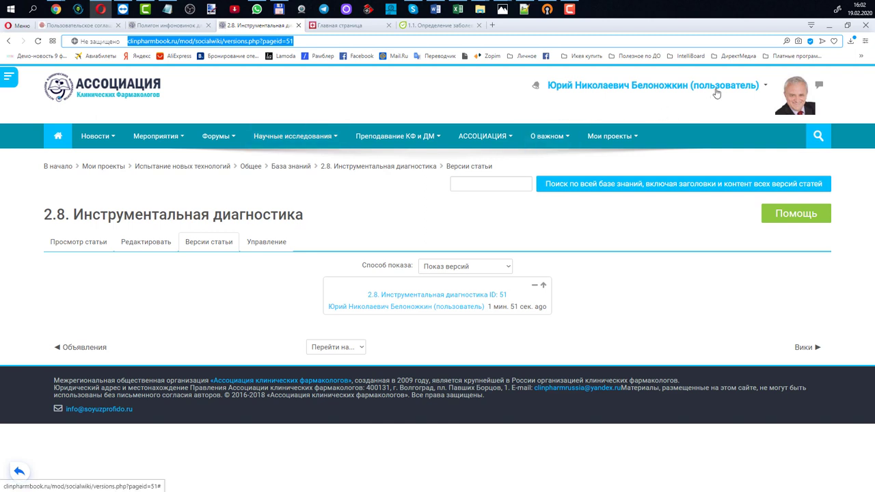
left_click(290, 167)
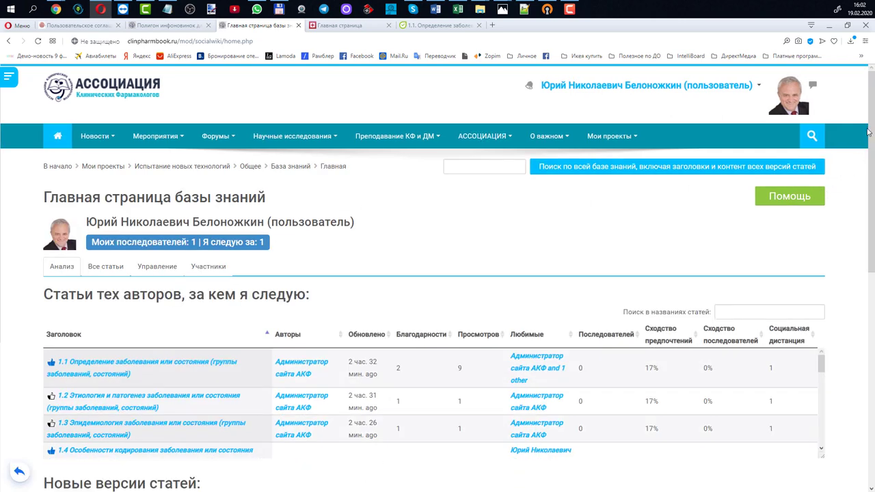
Examine the tables of followed authors' articles, new article versions and articles of all versions on the analysis page.
left_click_drag(869, 128, 862, 171)
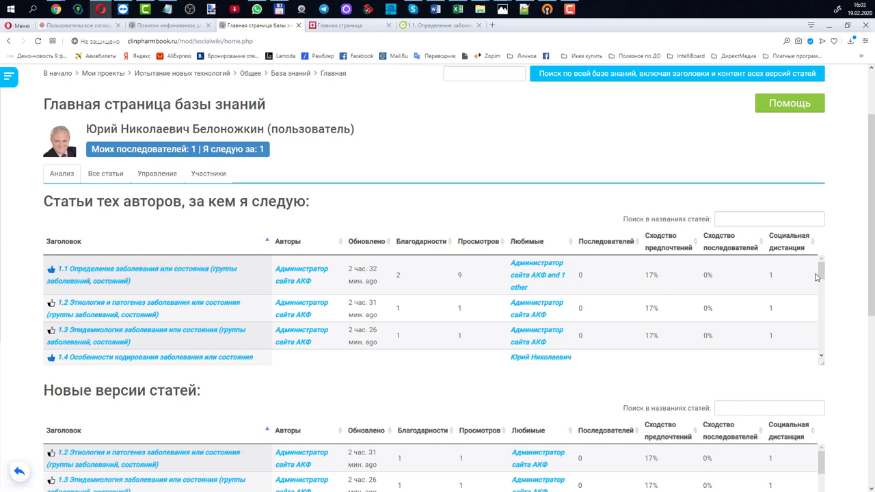
left_click_drag(819, 274, 786, 268)
left_click_drag(870, 198, 861, 284)
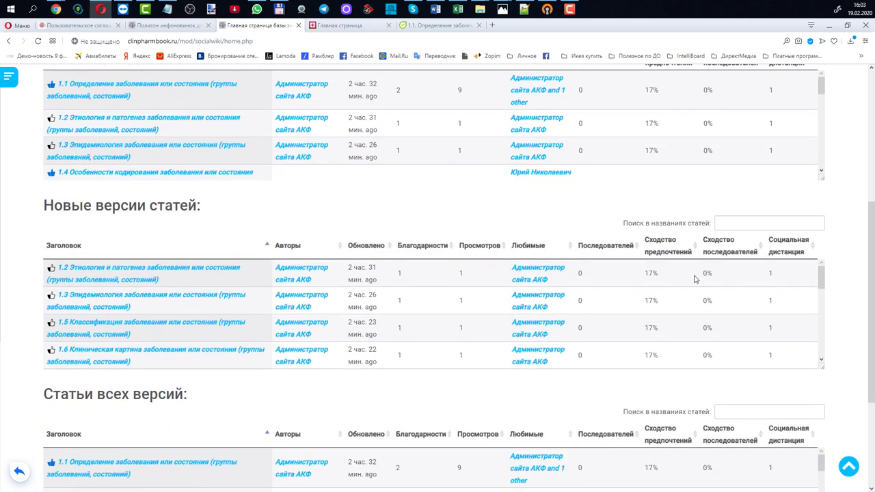
mouse_move(821, 279)
left_mouse_down()
mouse_move(819, 342)
mouse_move(819, 270)
left_mouse_up()
scroll(862, 218, "down", 2)
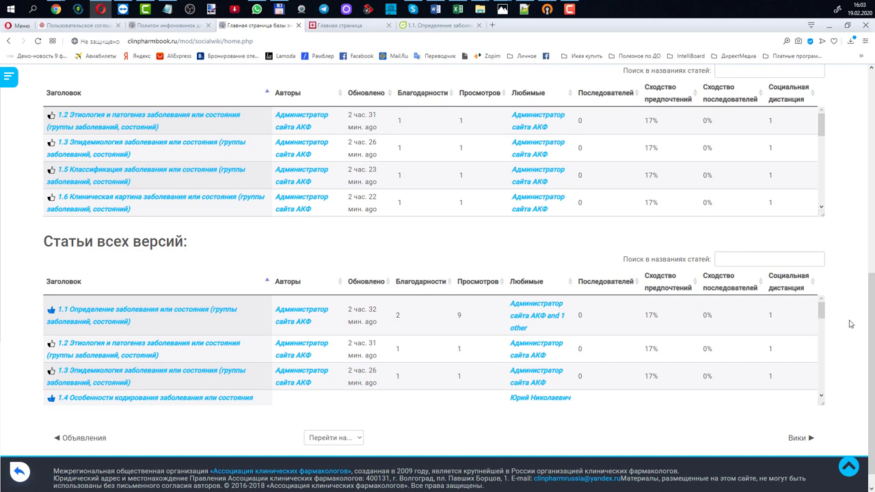
Filter the "Статьи всех версий" table by titles containing "эпи", and clear the filter.
left_click_drag(872, 309, 872, 283)
left_click(766, 315)
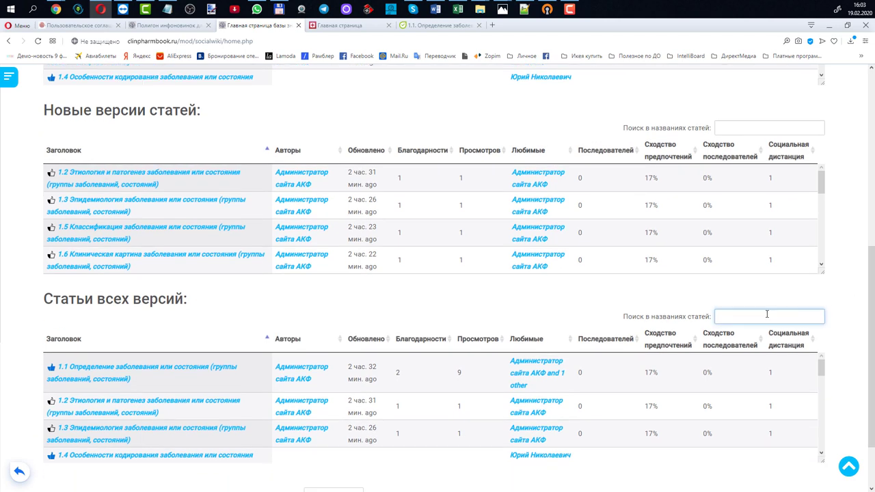
type("эпи")
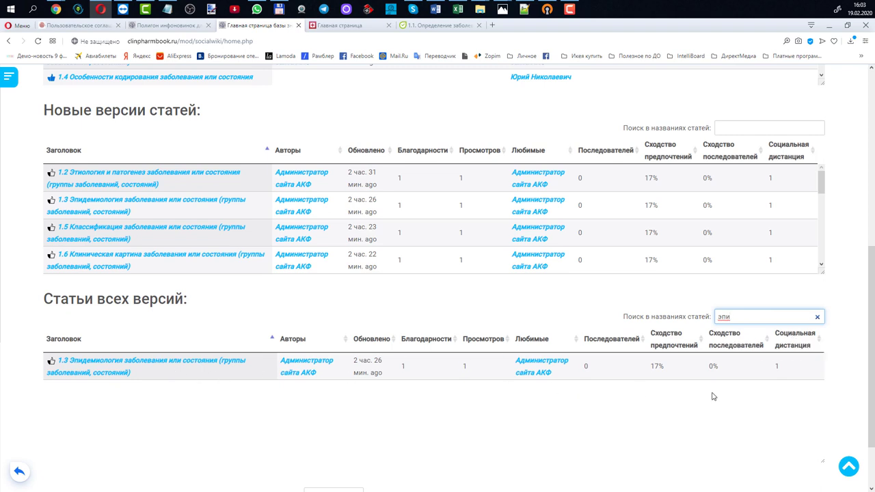
key("BackSpace")
key("BackSpace")
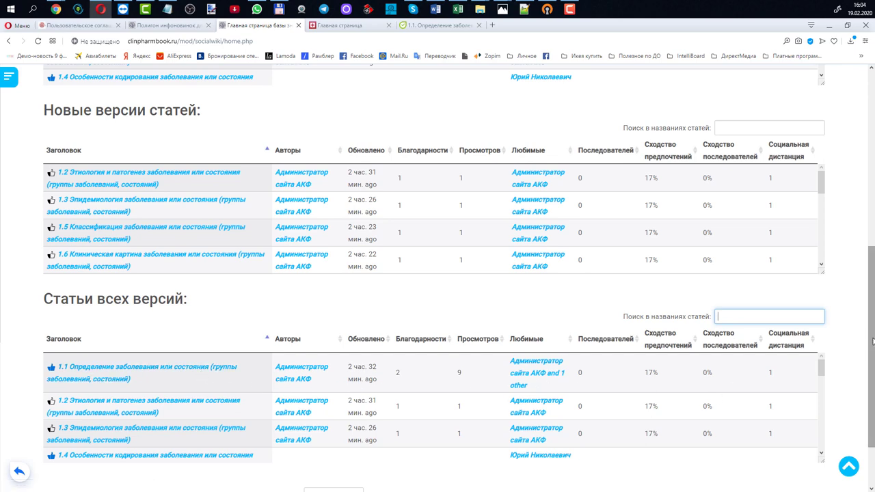
Open the site administrator's author page from the "Новые версии статей" table, stop following this author and follow them again.
left_click_drag(872, 342, 873, 157)
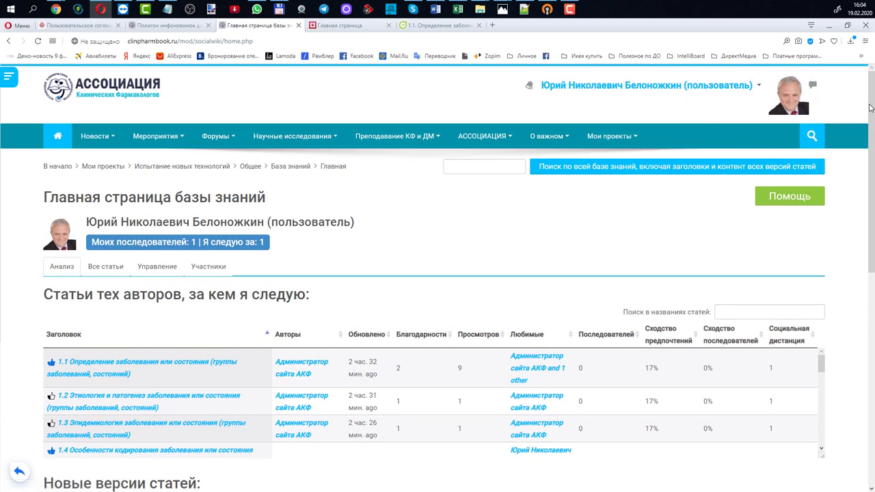
left_click_drag(870, 107, 871, 181)
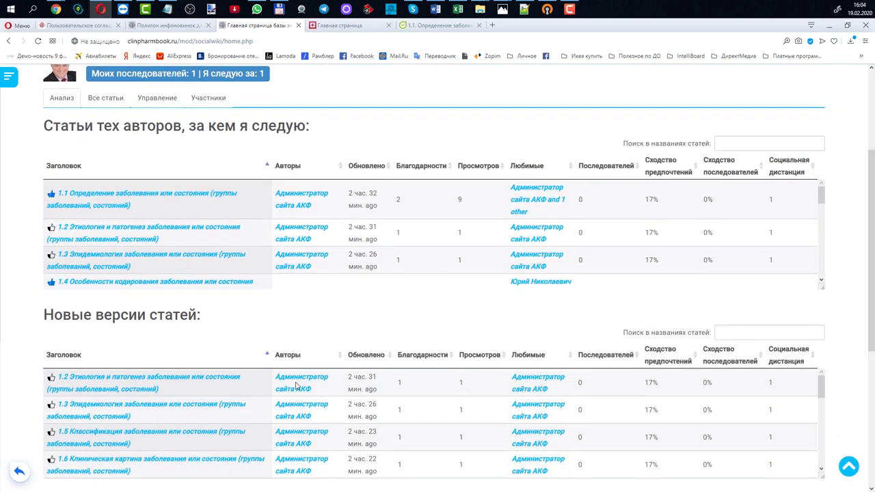
left_click(296, 386)
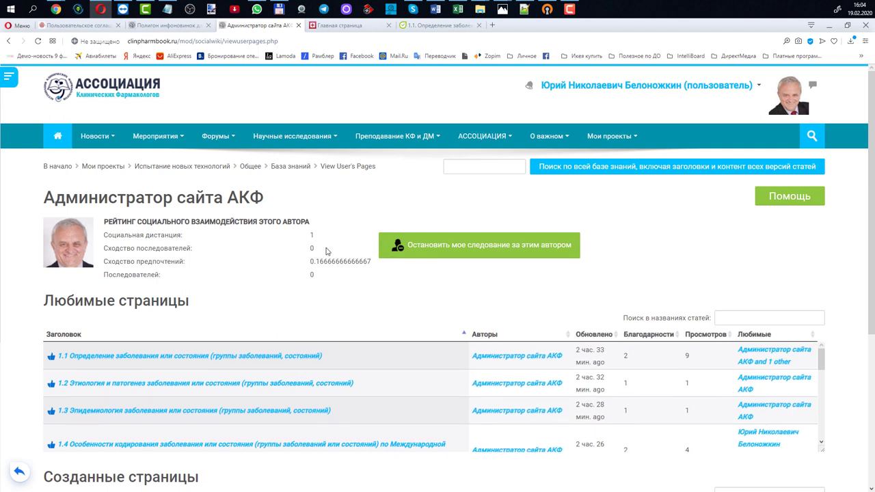
left_click(453, 251)
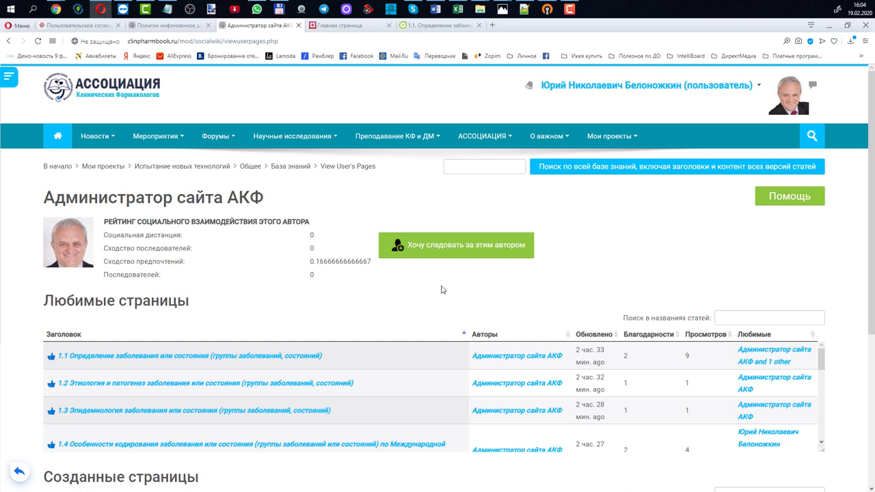
left_click(438, 250)
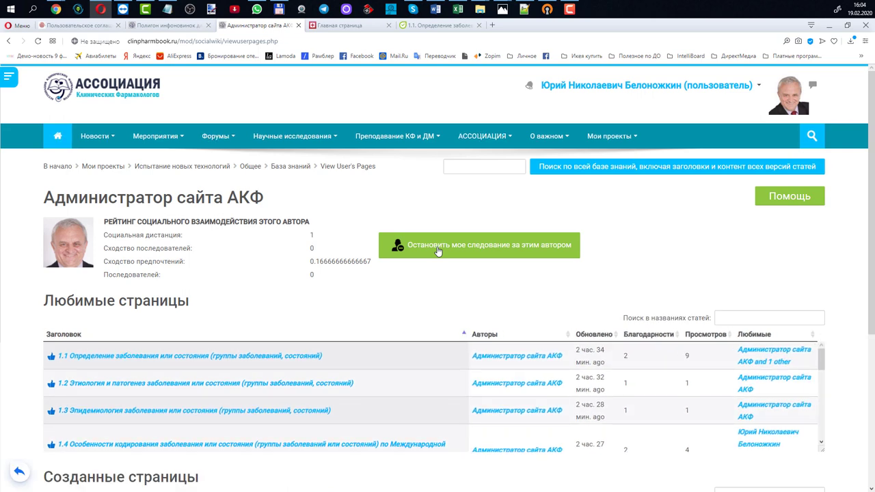
Open article 1.1 from the author's favourite pages and post the comment "текст 3" on it.
left_click(182, 359)
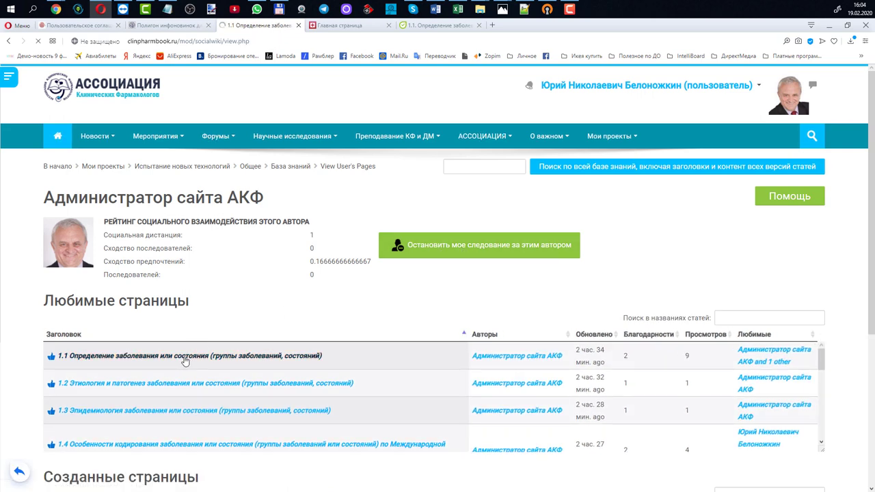
scroll(219, 352, "down", 2)
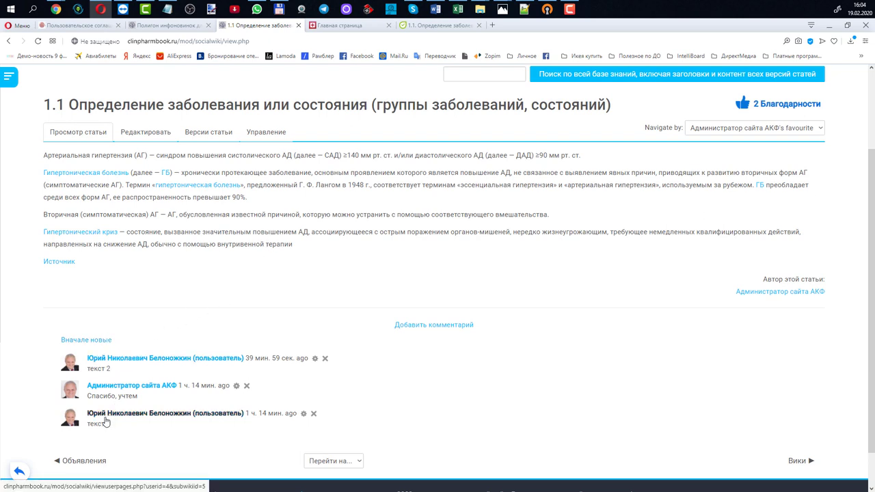
left_click(410, 327)
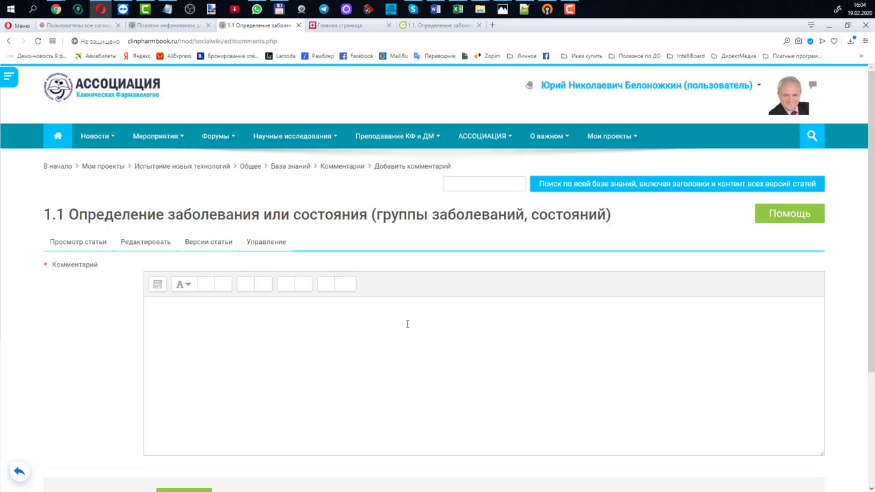
left_click(162, 311)
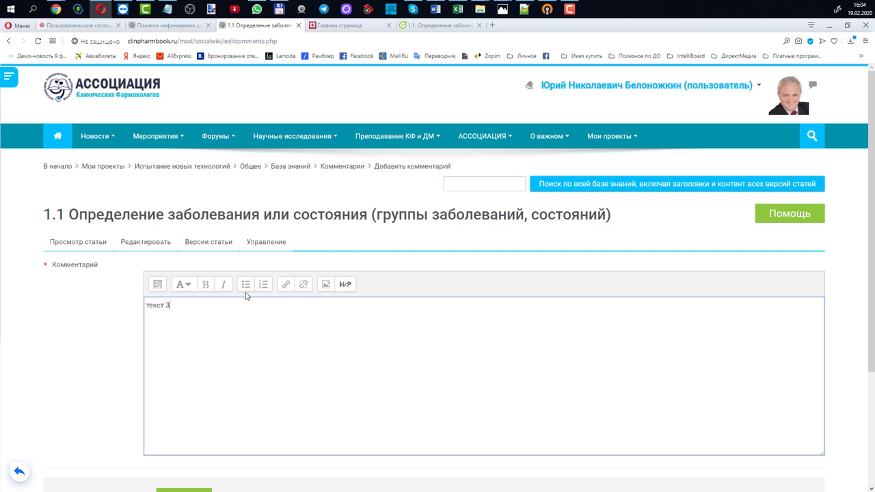
left_click(157, 284)
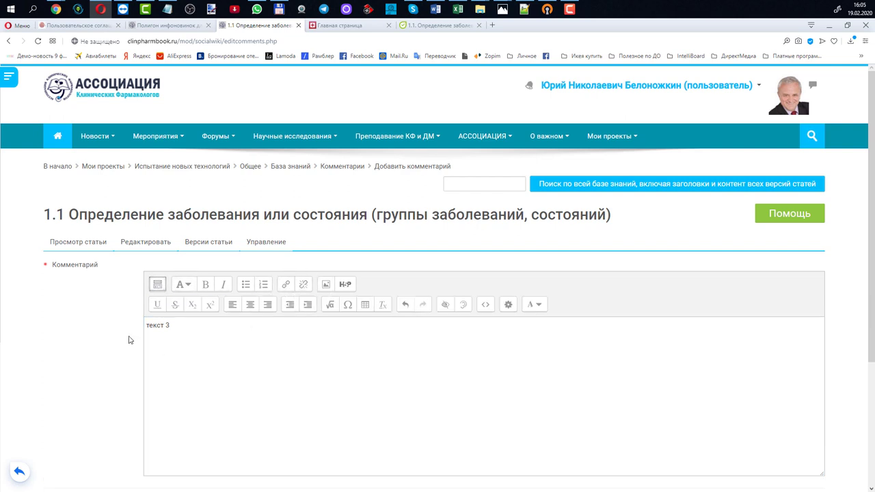
scroll(128, 340, "down", 3)
left_click(185, 336)
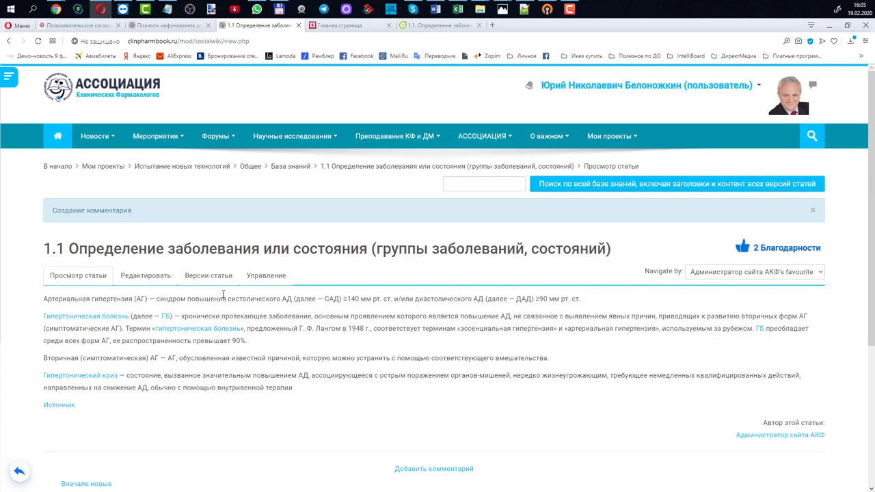
Review article 1.1's text and the list of comments beneath it.
scroll(232, 314, "down", 1)
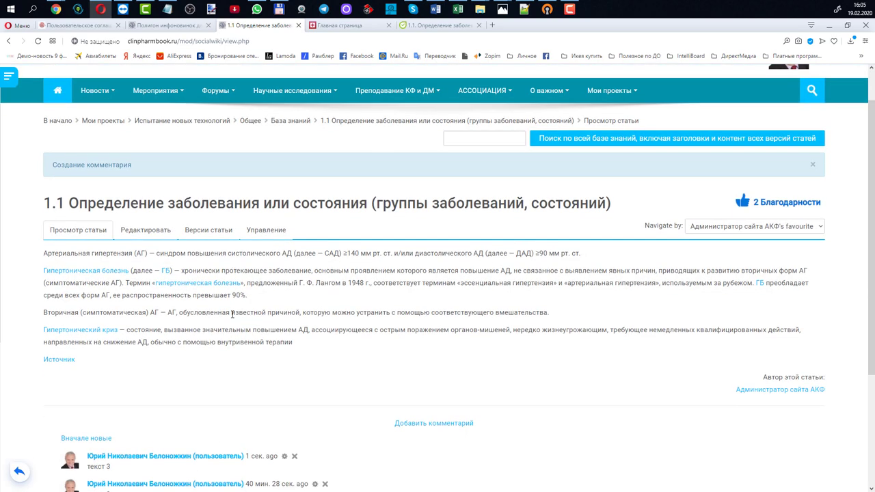
scroll(233, 314, "down", 3)
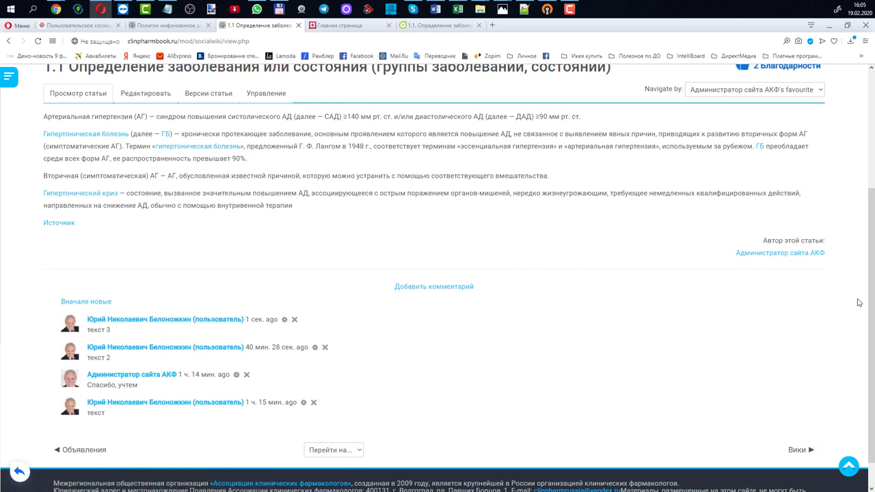
left_click_drag(873, 291, 873, 210)
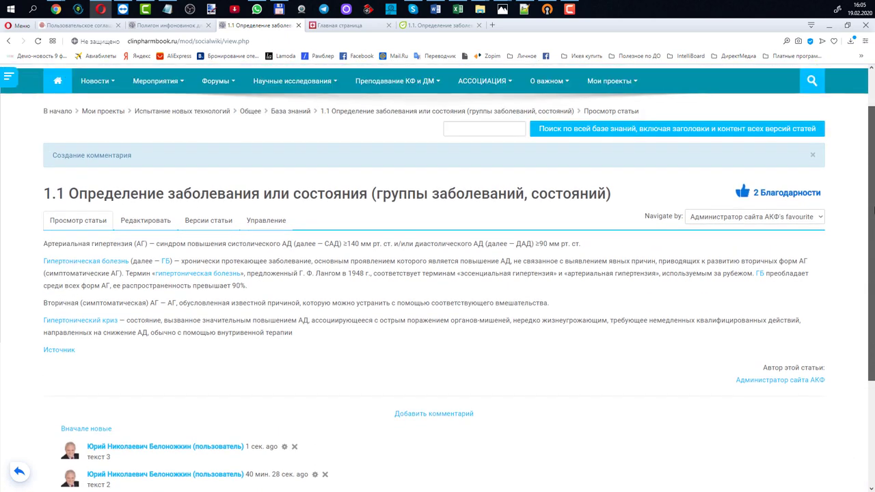
scroll(874, 210, "down", 2)
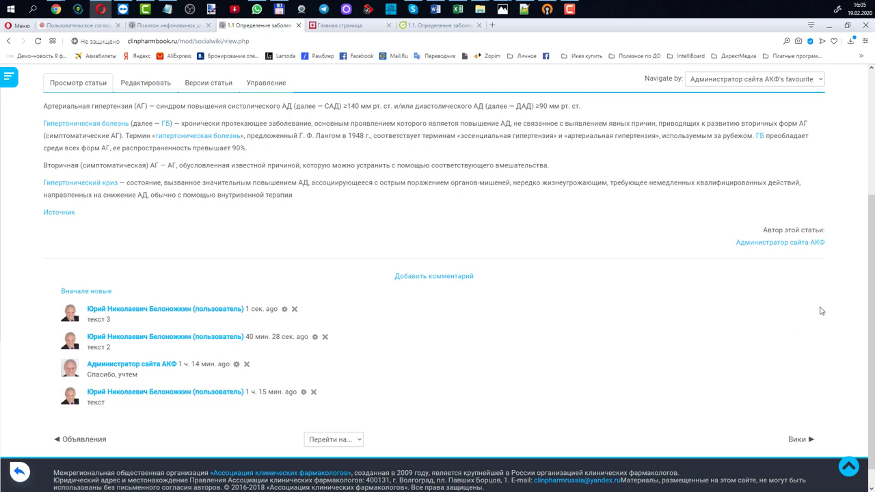
left_click_drag(871, 255, 866, 151)
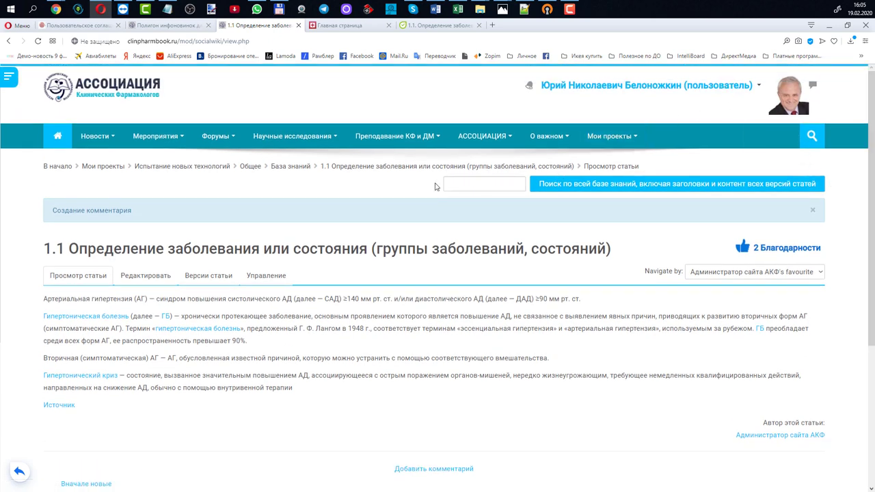
Return to the knowledge base home page, search titles and content of all article versions for "гипер", and browse the results.
left_click(291, 166)
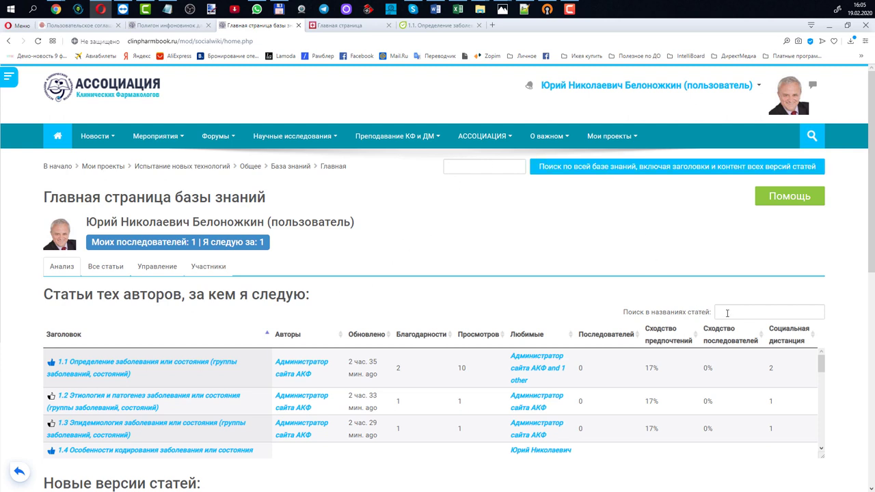
left_click(469, 169)
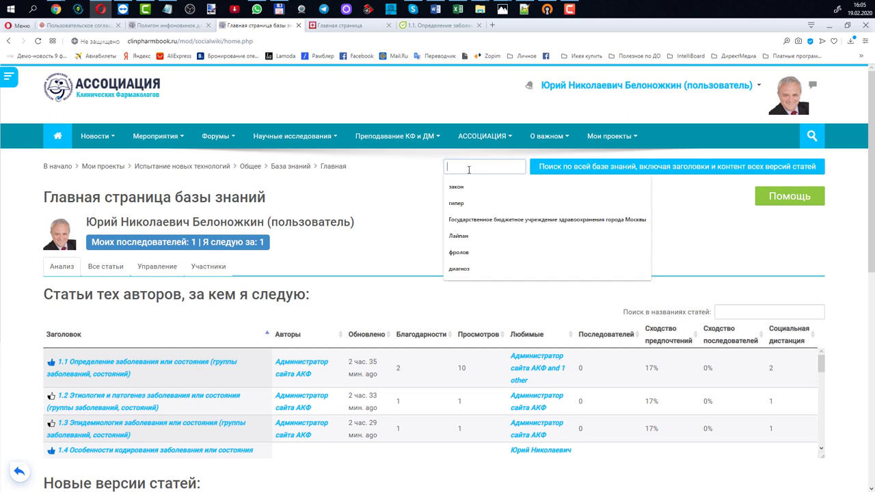
left_click(469, 203)
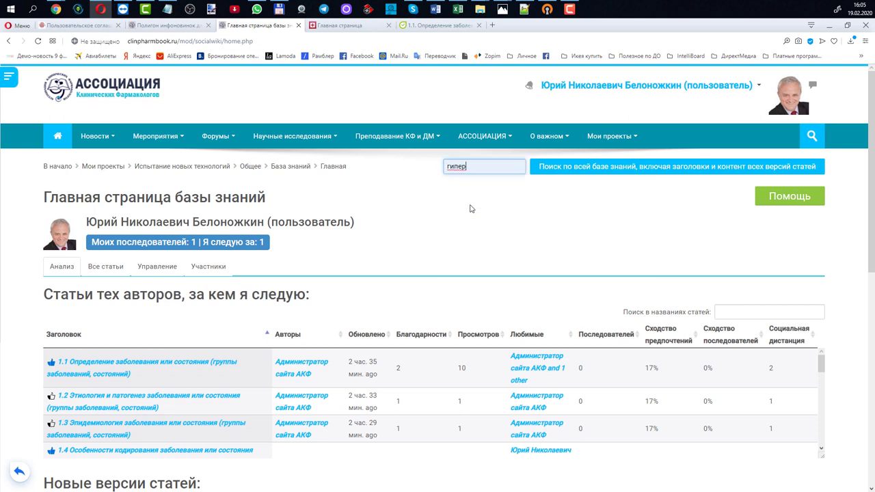
left_click(573, 175)
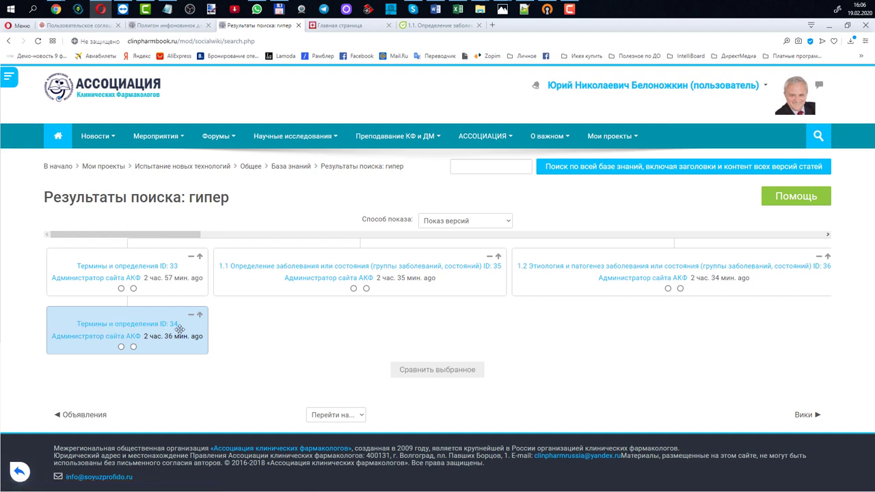
left_click_drag(178, 237, 254, 236)
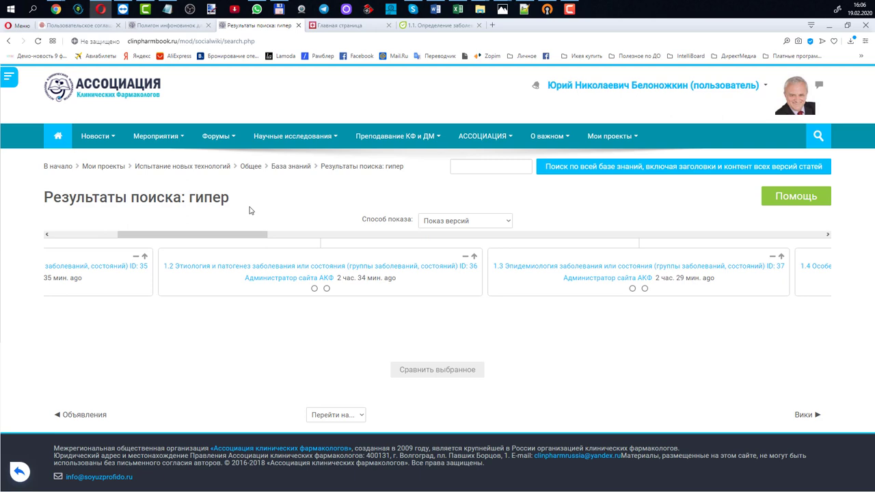
Set the search results' display mode to "Показ списком" and look through the listed articles.
left_click(469, 223)
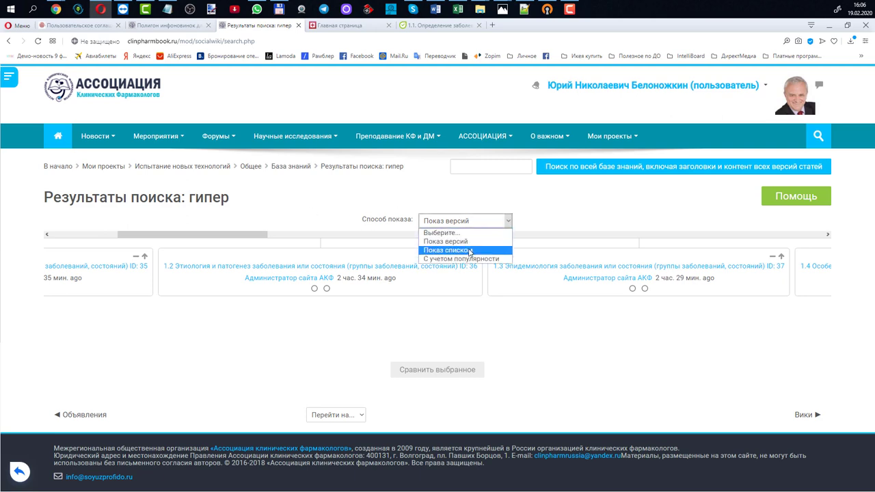
left_click(470, 251)
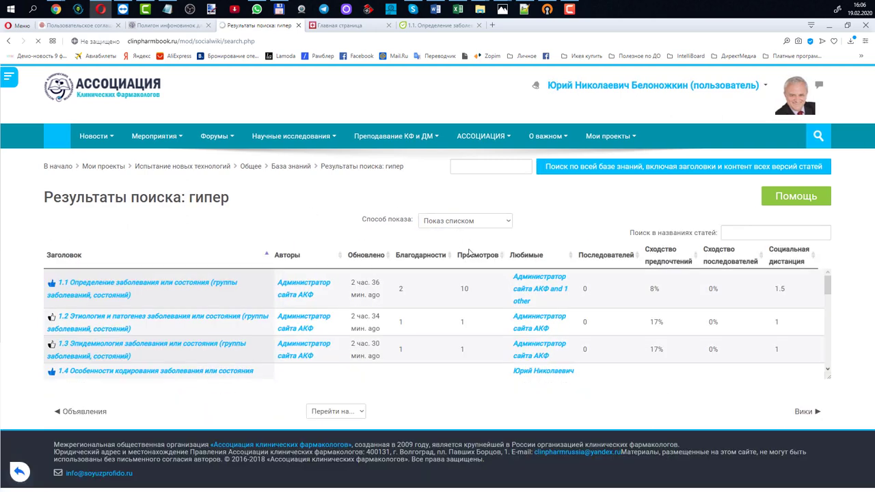
scroll(265, 299, "down", 3)
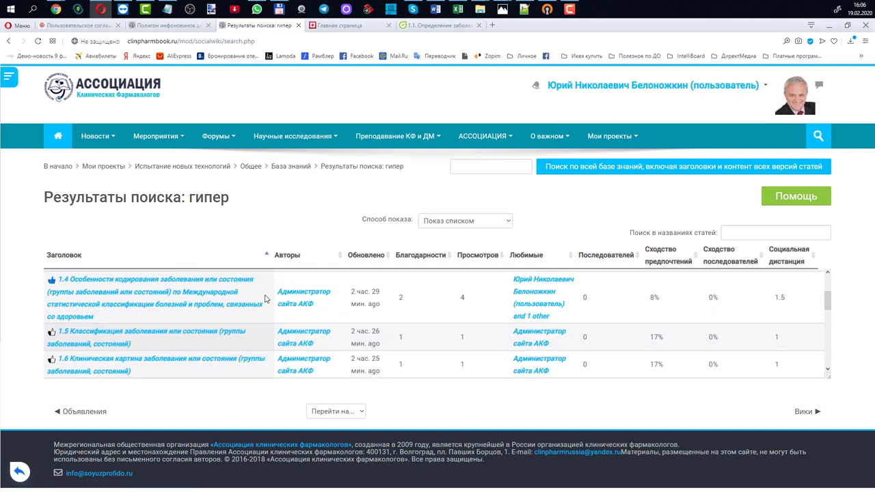
Filter the search results by article titles containing "эп", and clear the filter.
left_click(724, 233)
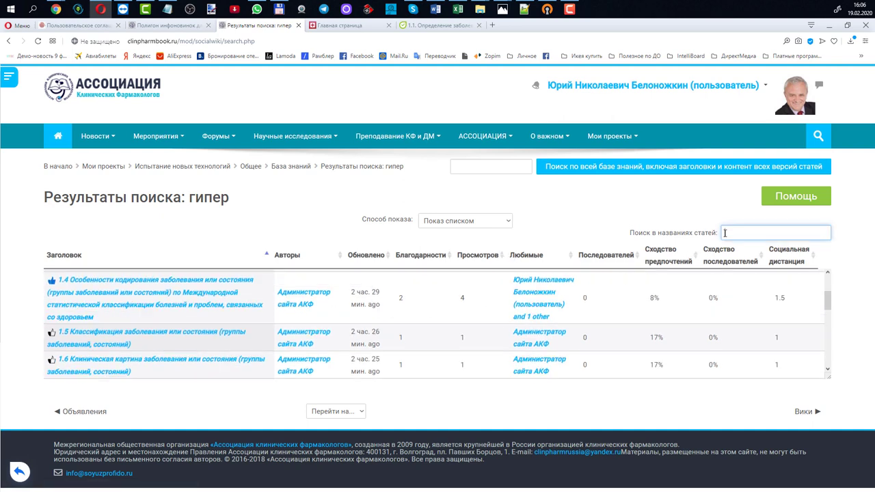
type("э")
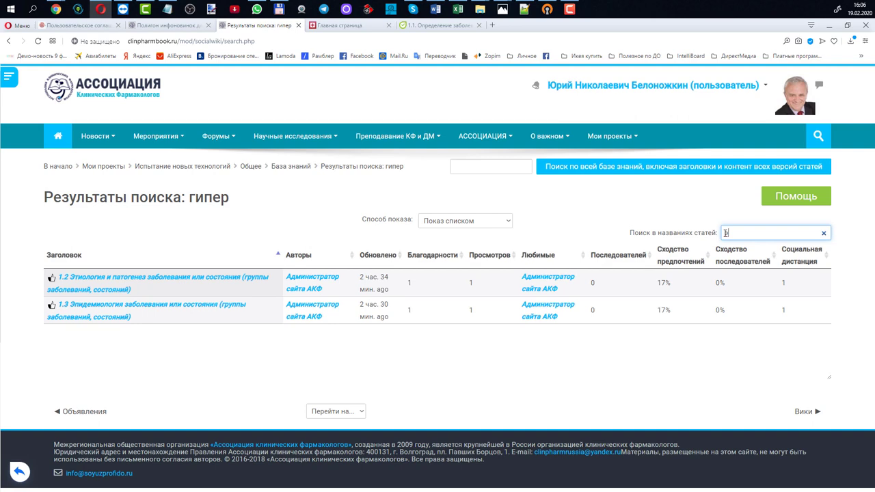
type("п")
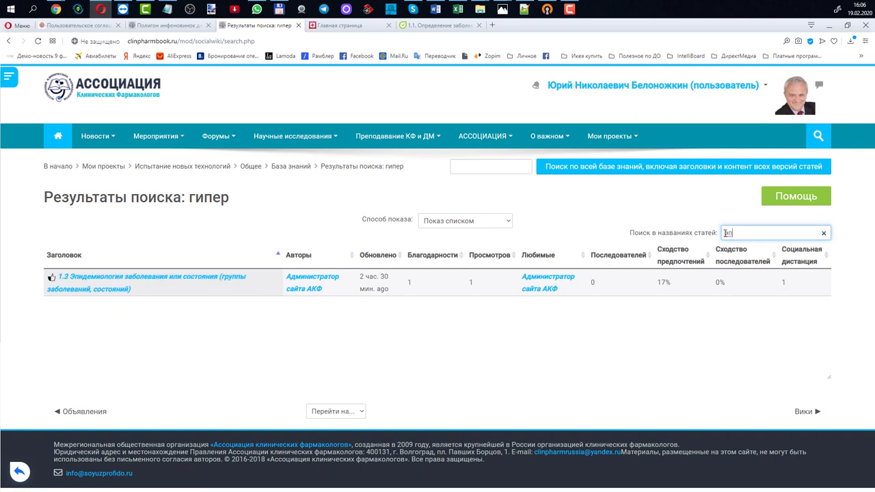
key("BackSpace")
key("BackSpace")
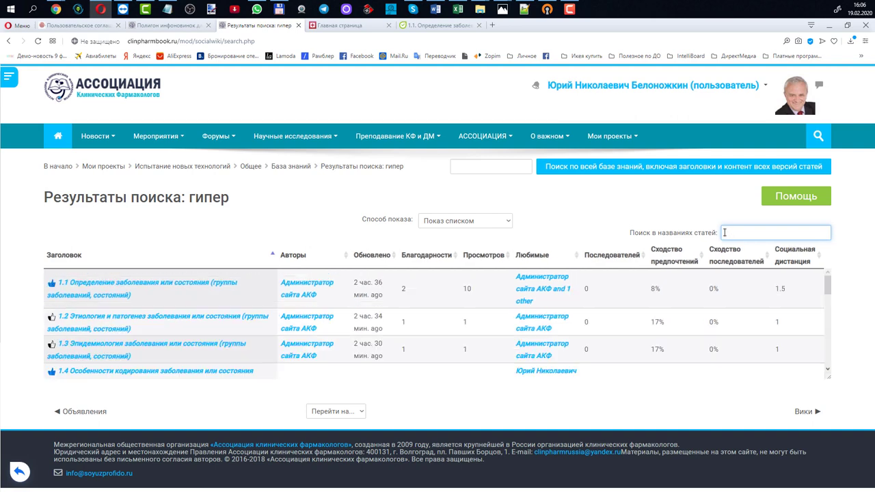
Set the results' display mode to "С учетом популярности" and browse the article cards sized by popularity.
left_click(505, 225)
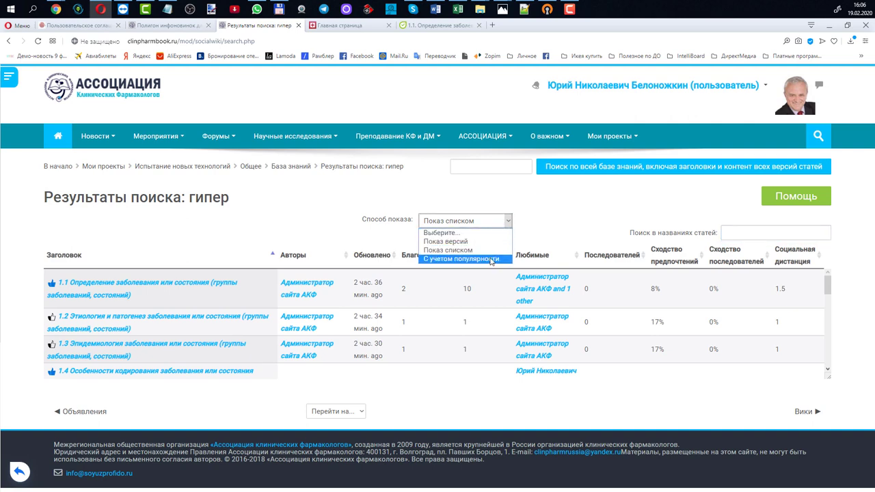
left_click(491, 260)
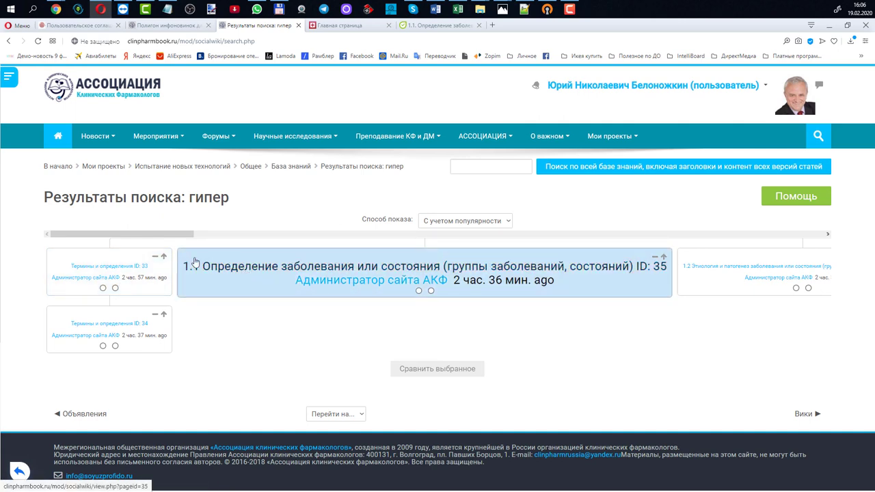
left_click_drag(155, 238, 260, 232)
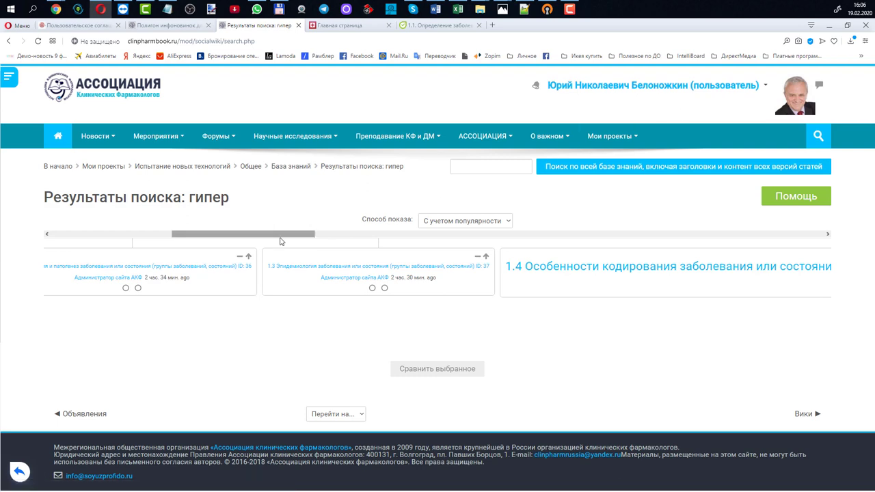
left_click_drag(278, 237, 159, 239)
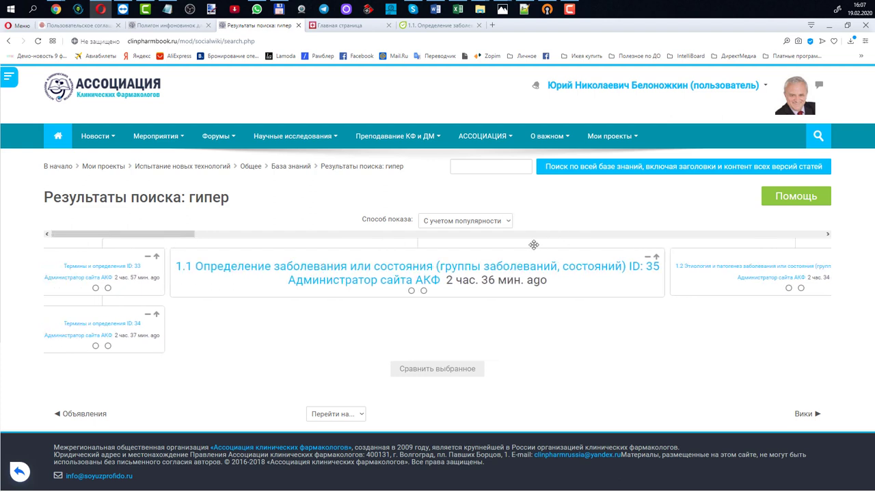
Open the knowledge base help page from the search results and copy its web address.
left_click(784, 198)
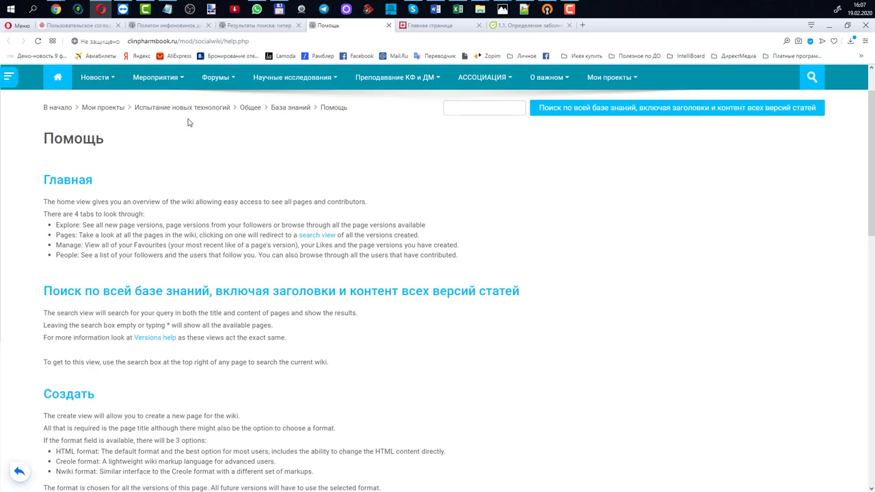
left_click(259, 42)
key("ctrl+c")
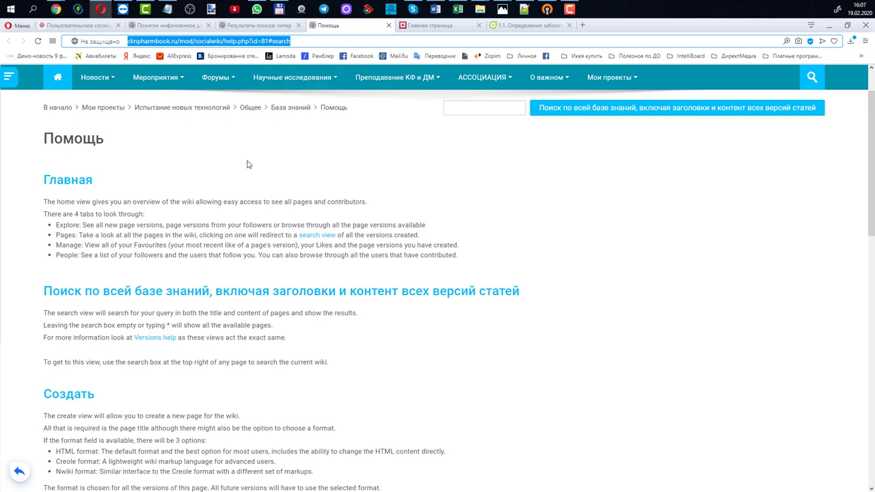
Switch to Chrome, load the copied help page address in the current tab, and translate the page into Russian.
key("alt+Tab")
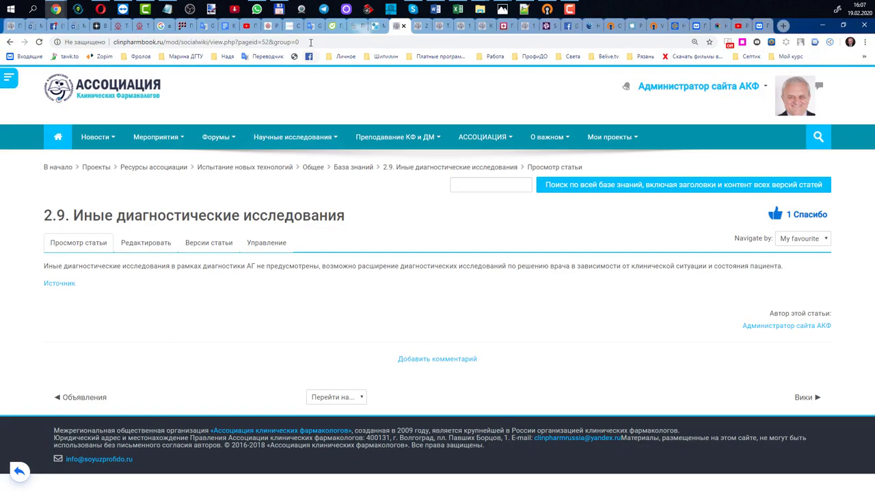
left_click(310, 41)
key("ctrl+v")
key("Return")
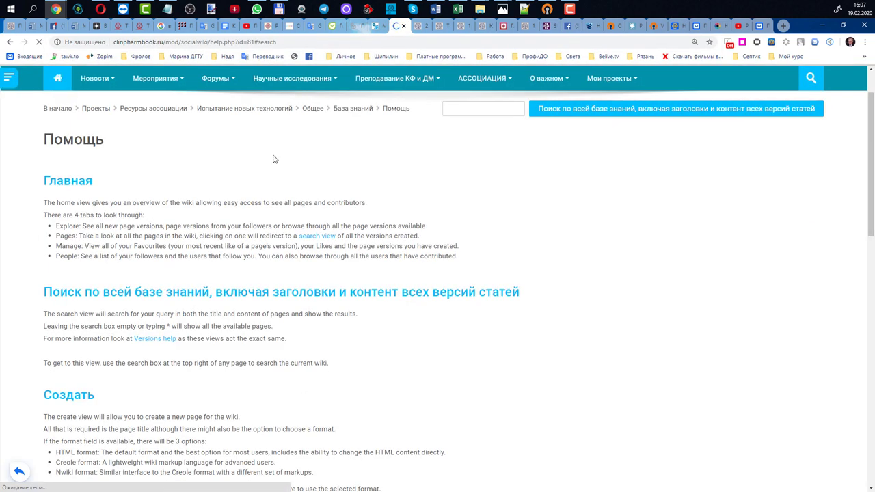
right_click(263, 200)
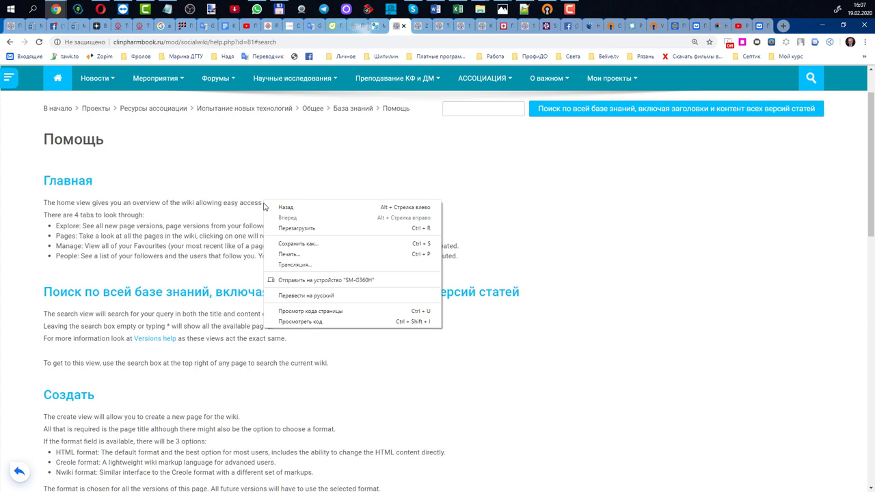
left_click(317, 295)
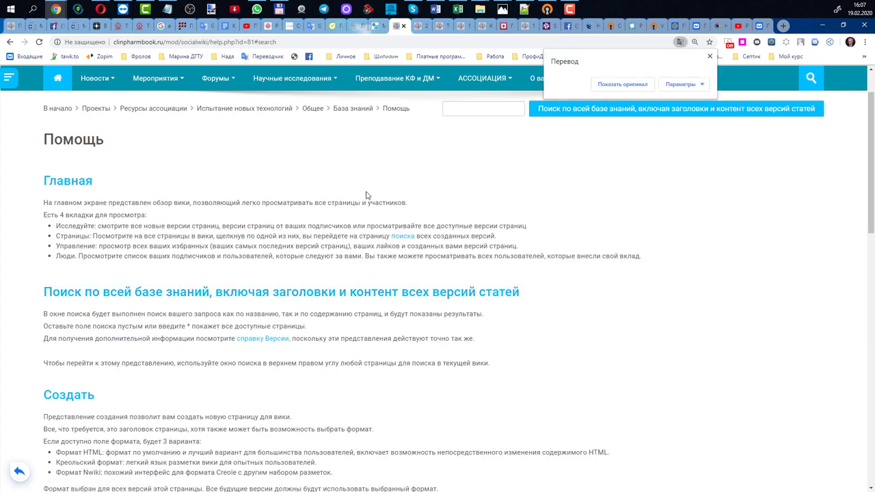
Search titles and content of all article versions for "диагноз" and browse the resulting article cards.
left_click(449, 112)
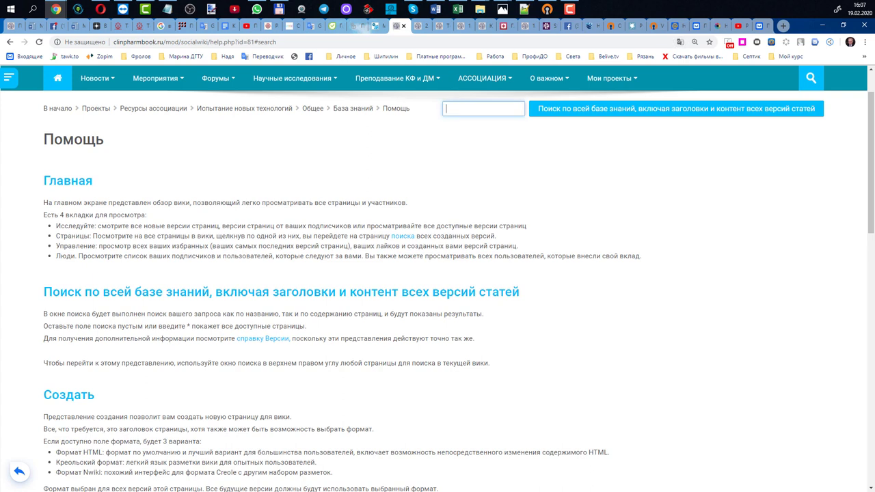
type("диагн")
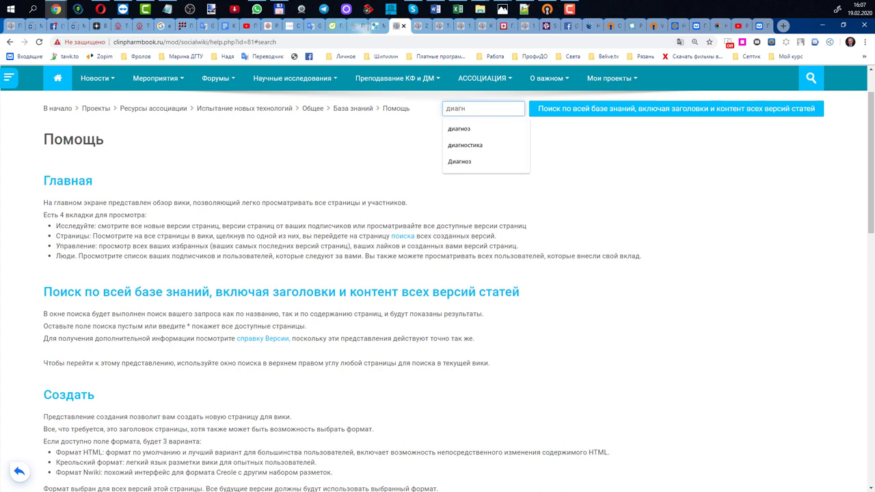
key("Down")
key("Return")
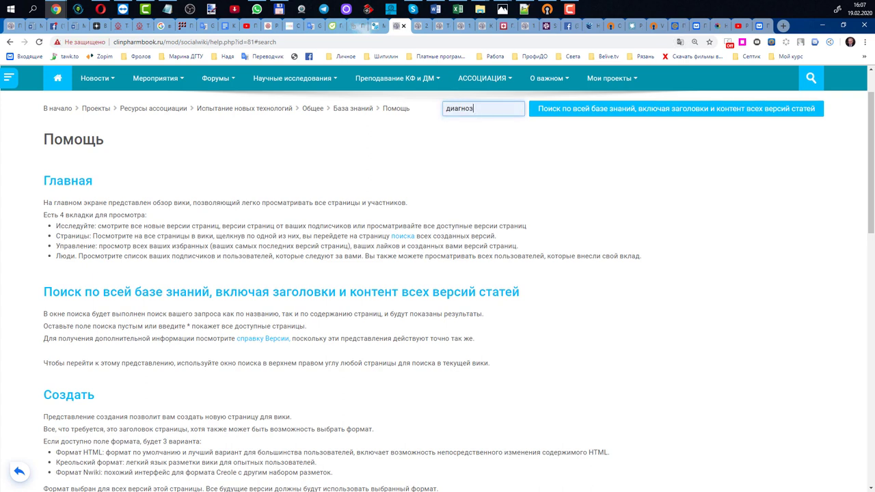
key("Return")
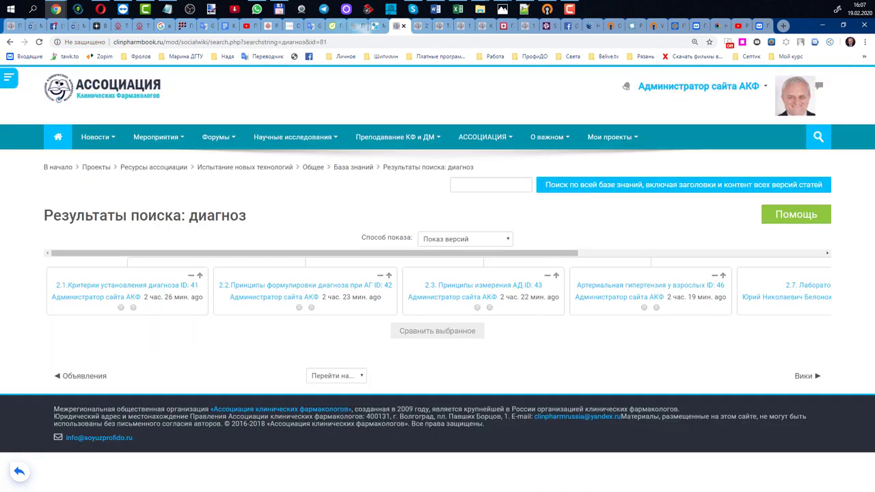
left_click_drag(382, 254, 463, 260)
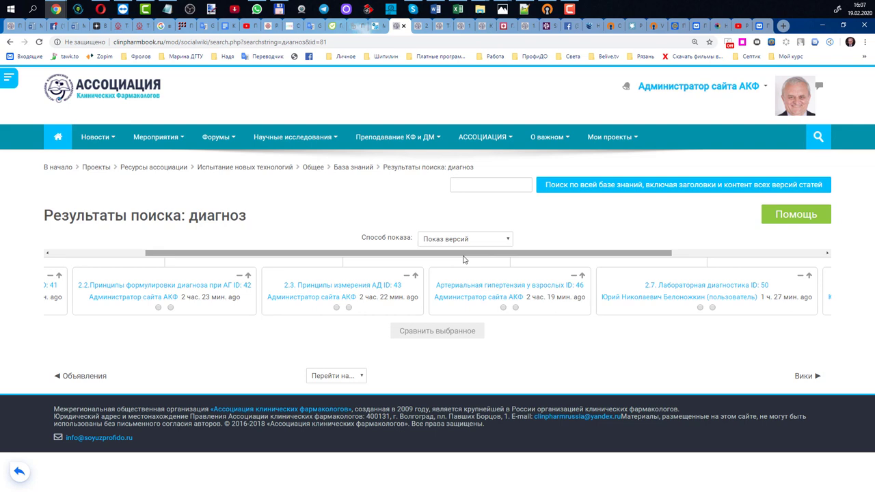
Return to the knowledge base home page and look over the articles by followed authors.
left_click(356, 172)
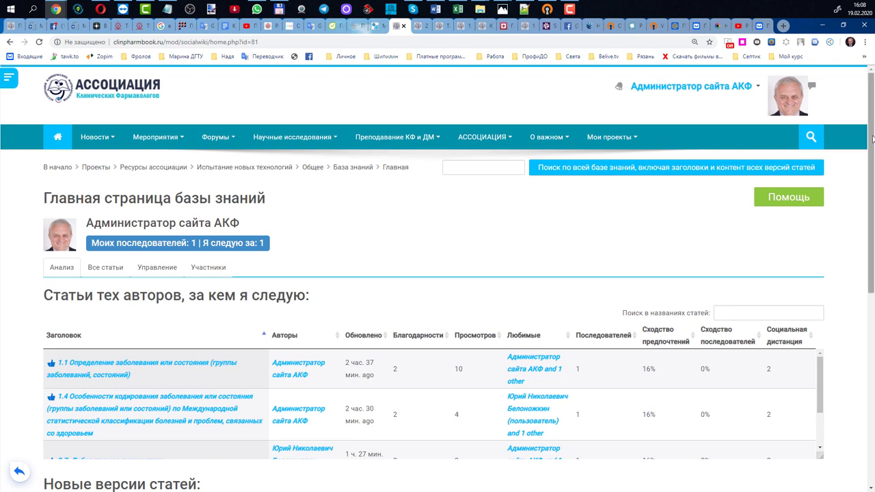
left_click_drag(871, 137, 870, 143)
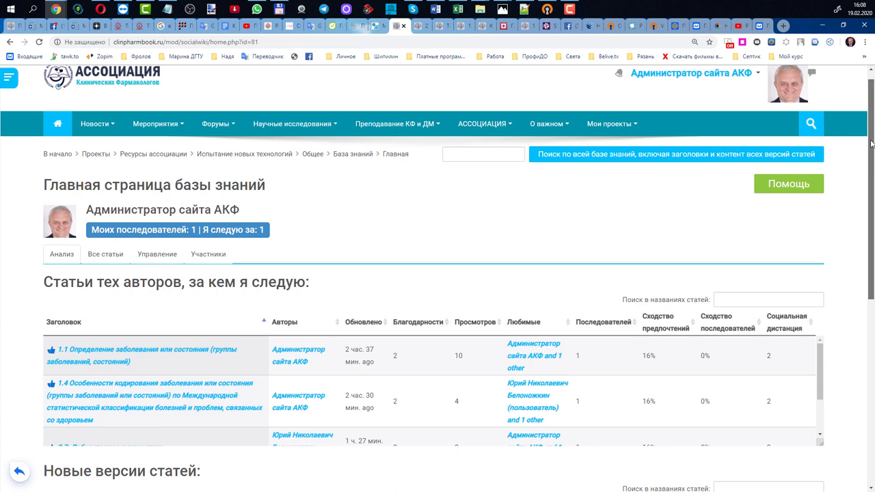
left_click_drag(871, 143, 871, 135)
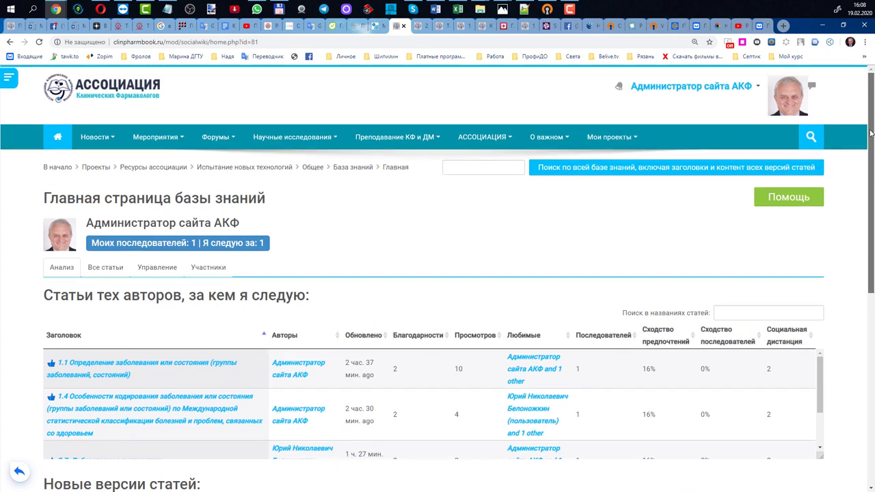